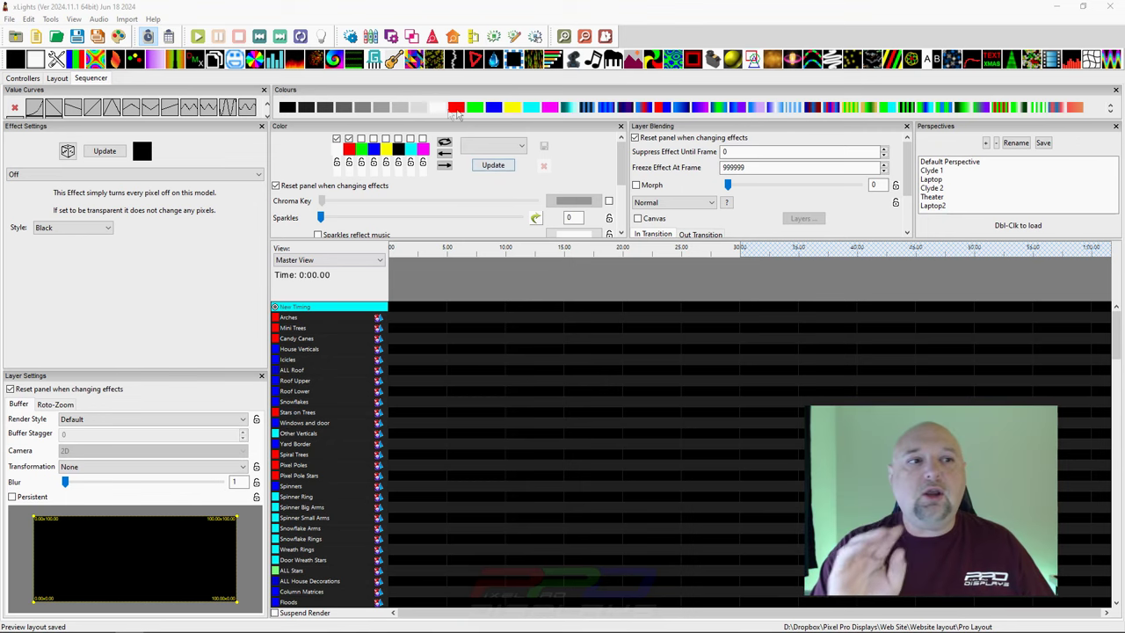
Inspect the ALL House, ALL Stars and ALL Display groups in the layout and return to the sequencer.
left_click(57, 79)
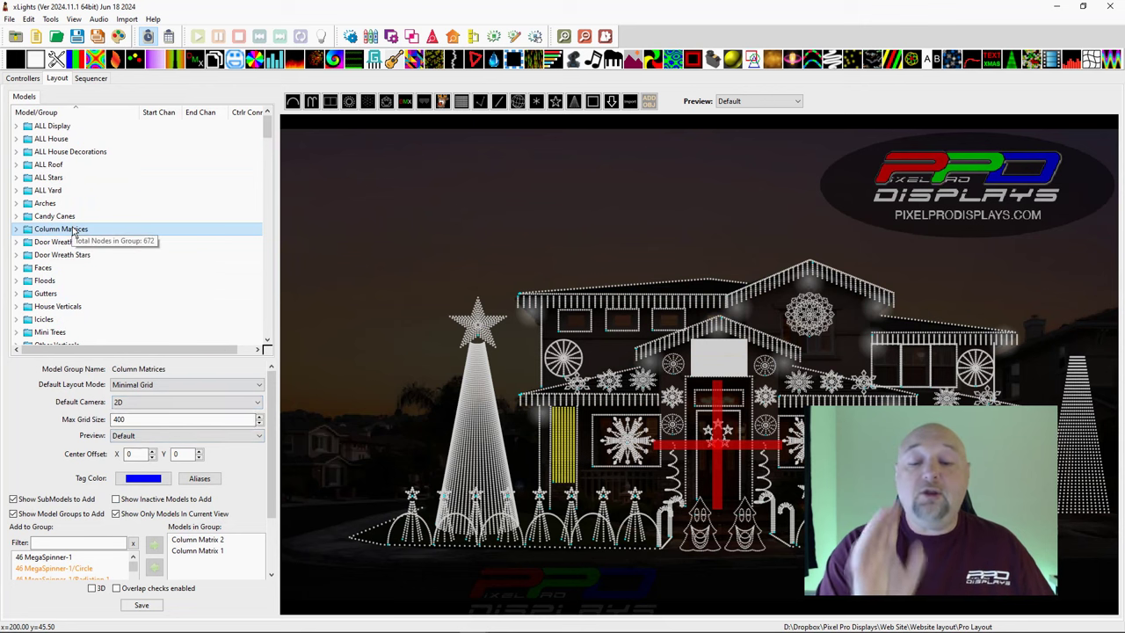
left_click(50, 139)
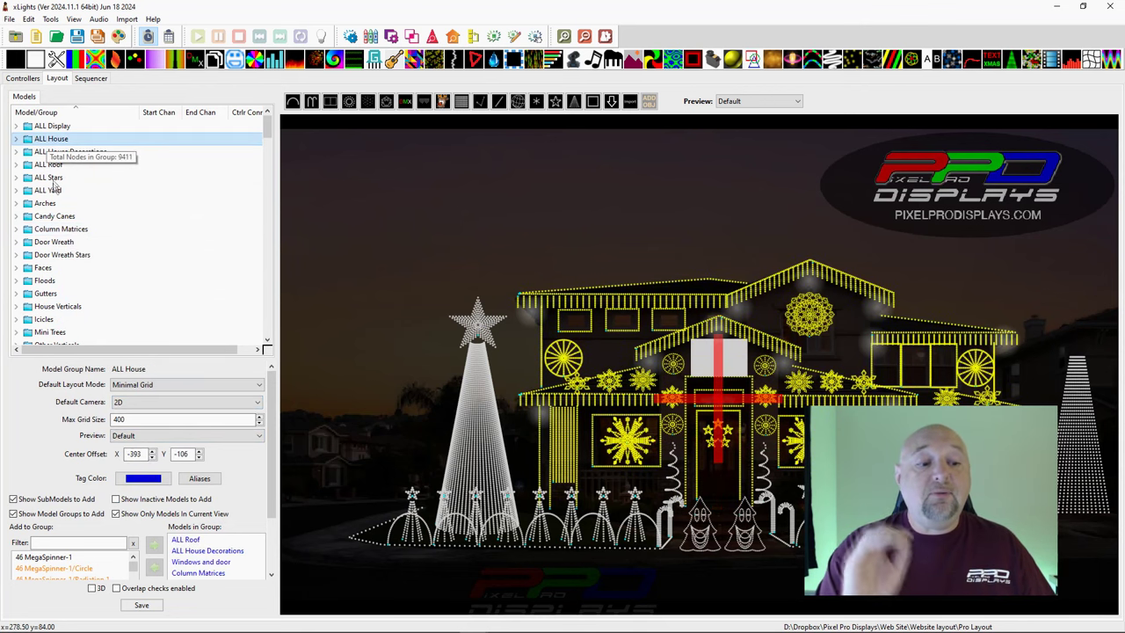
left_click(49, 176)
left_click(53, 127)
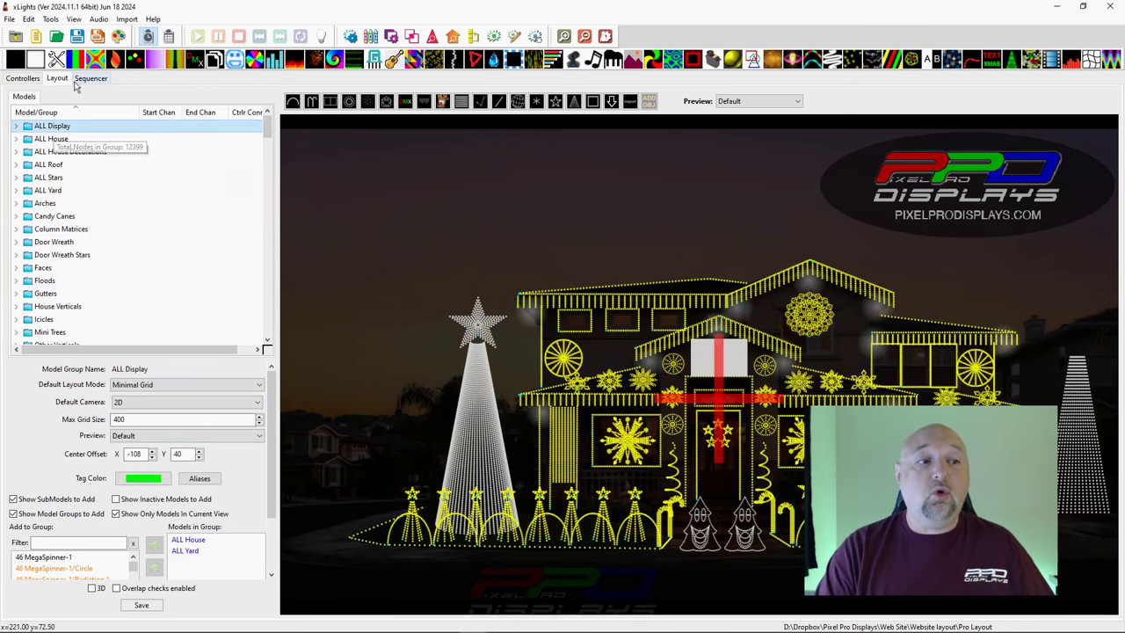
left_click(84, 78)
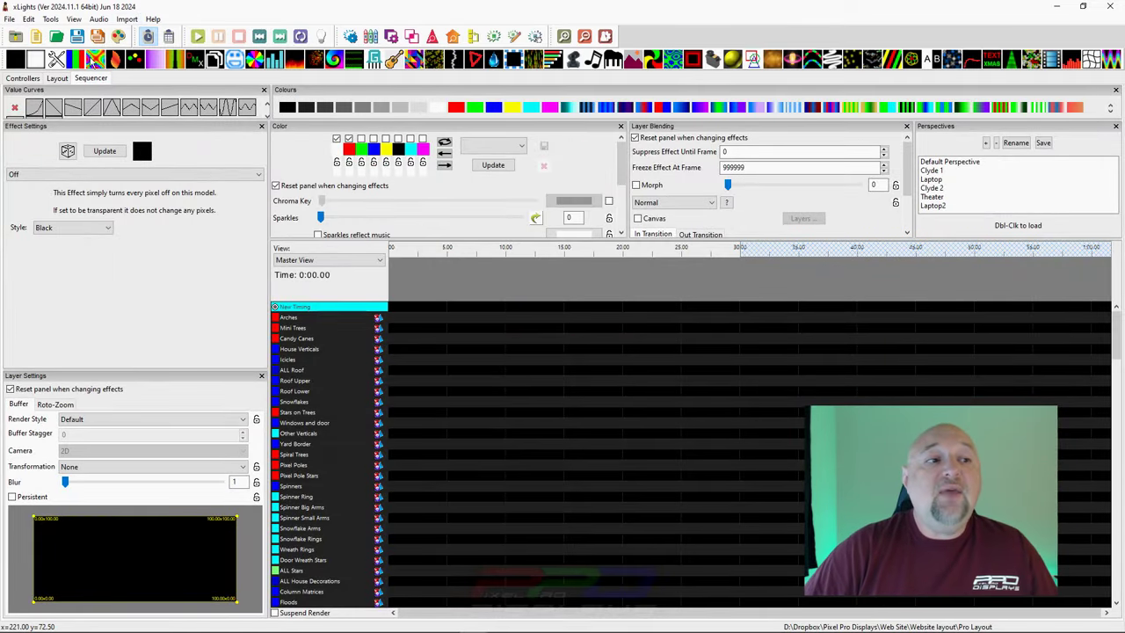
left_click(58, 78)
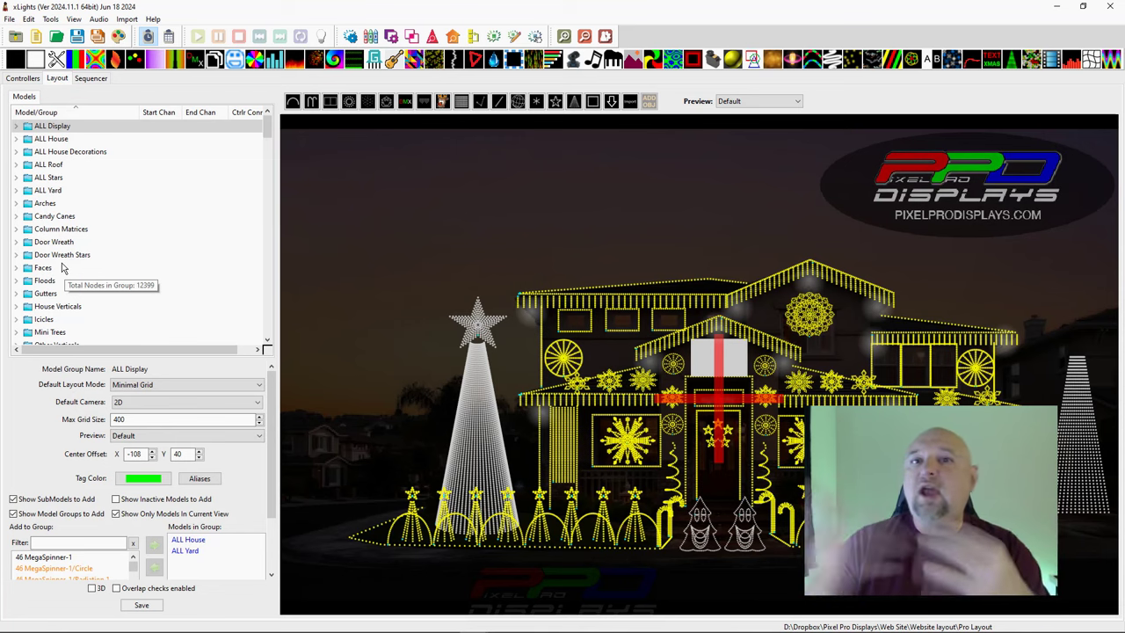
left_click(89, 79)
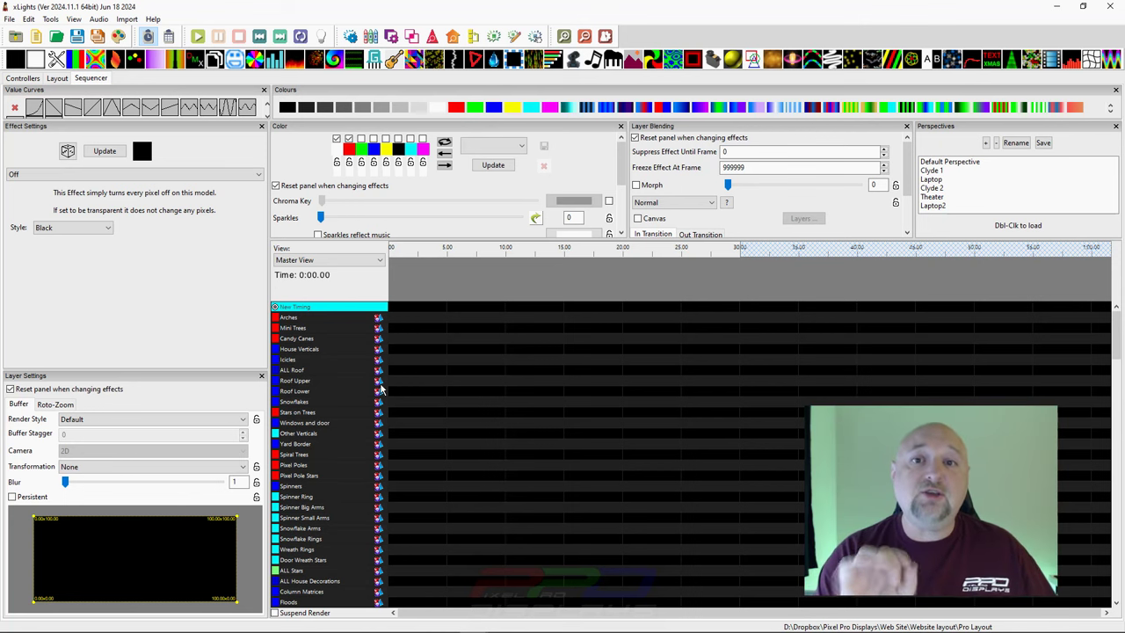
Float the Display Elements window, look at the ALL Groups view, and switch the sequencer to the New Master view.
left_click(472, 37)
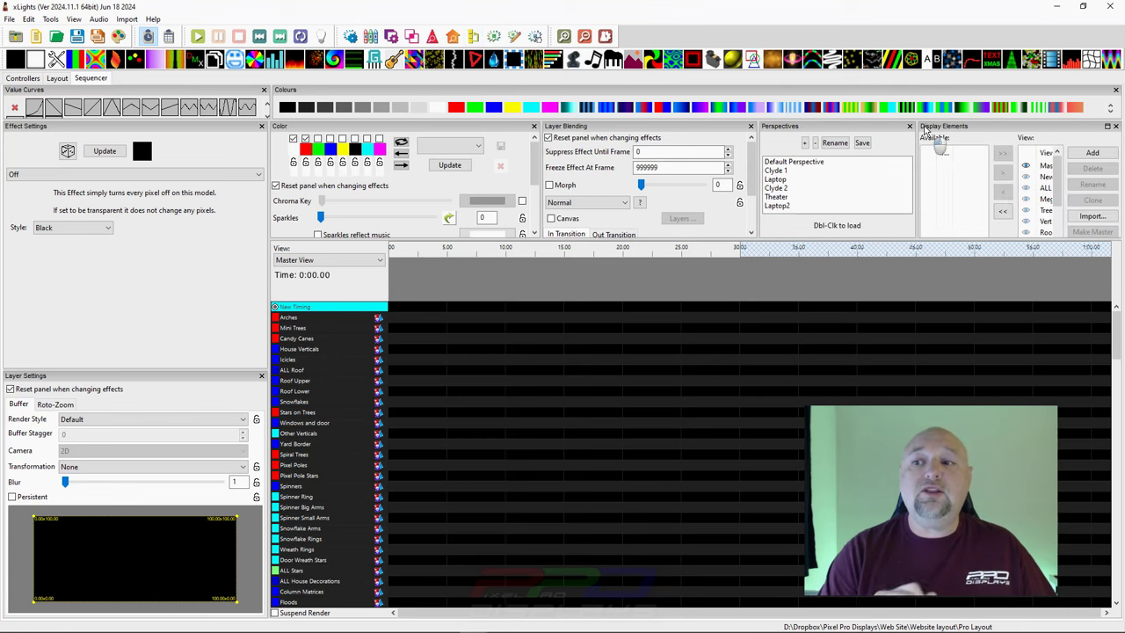
left_click_drag(924, 128, 315, 31)
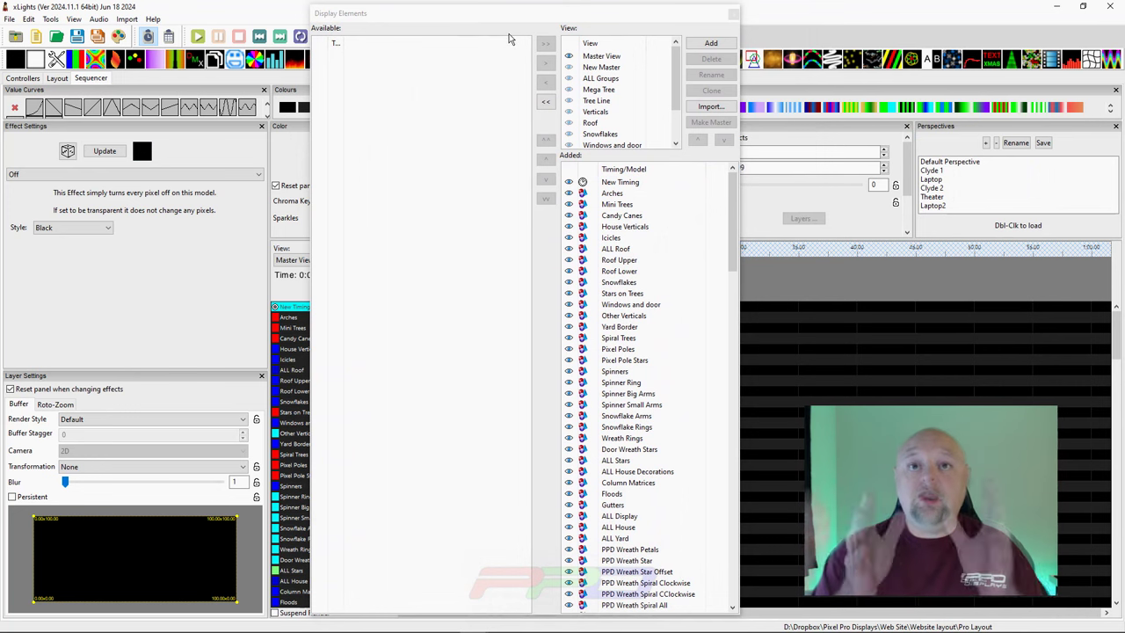
left_click(600, 68)
left_click(601, 78)
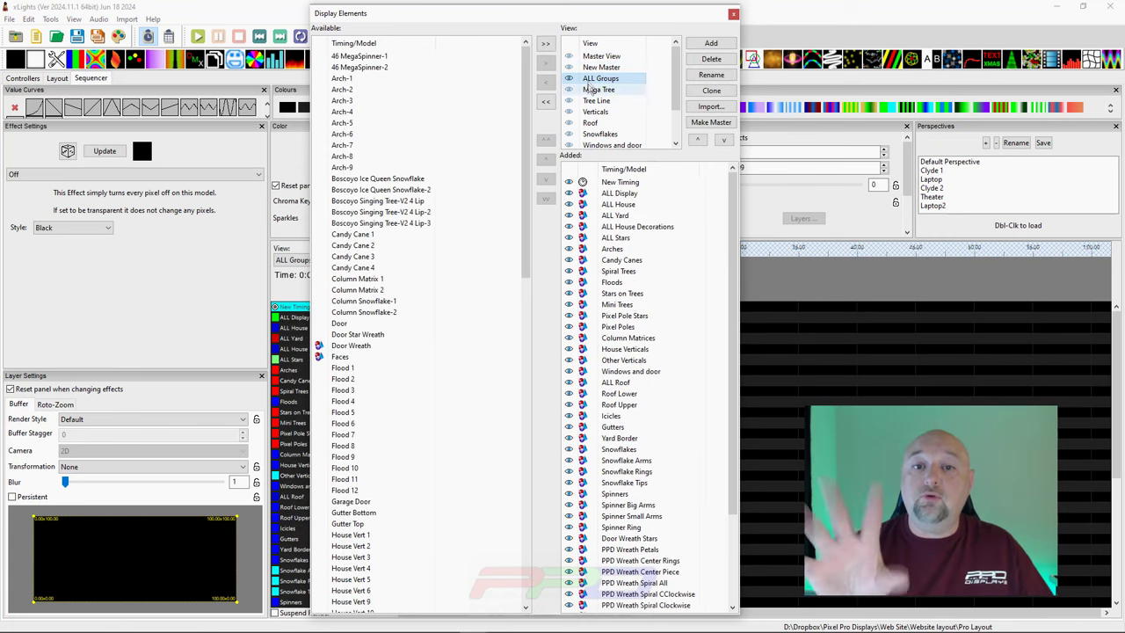
left_click(592, 70)
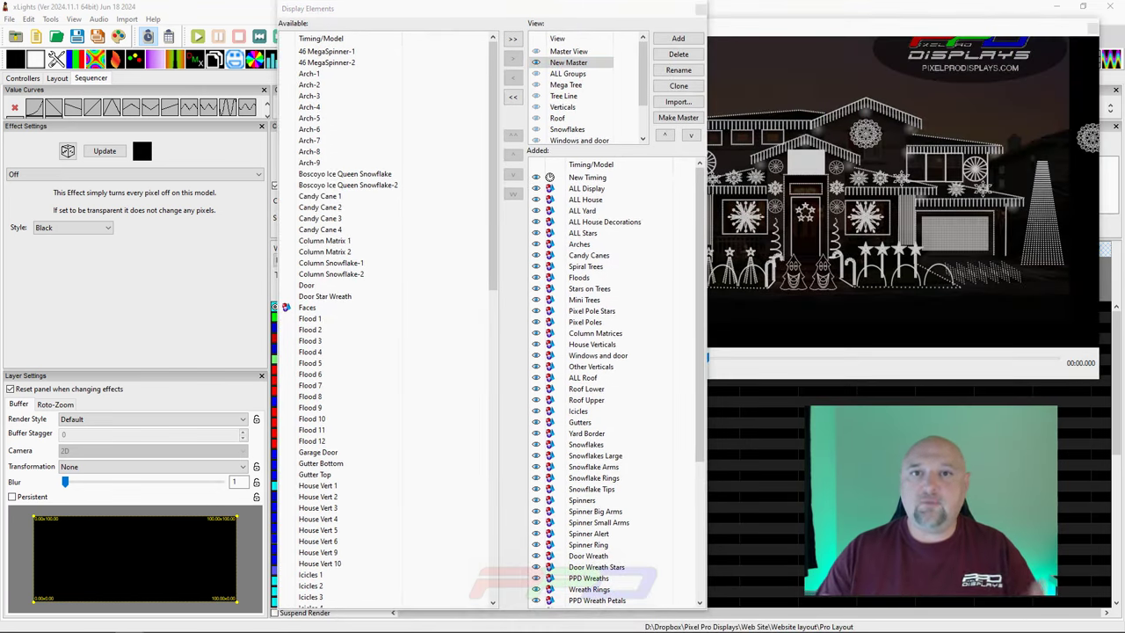
left_click(701, 10)
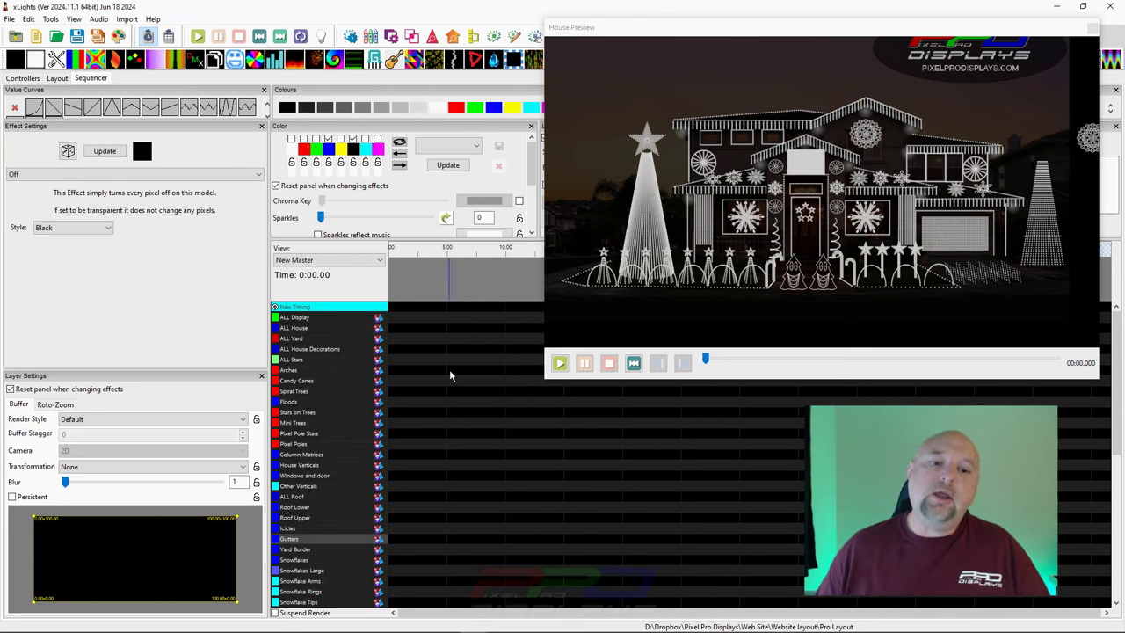
Look over the order and tag colors of the model groups in the New Master view.
scroll(297, 363, "down", 2)
scroll(298, 363, "up", 2)
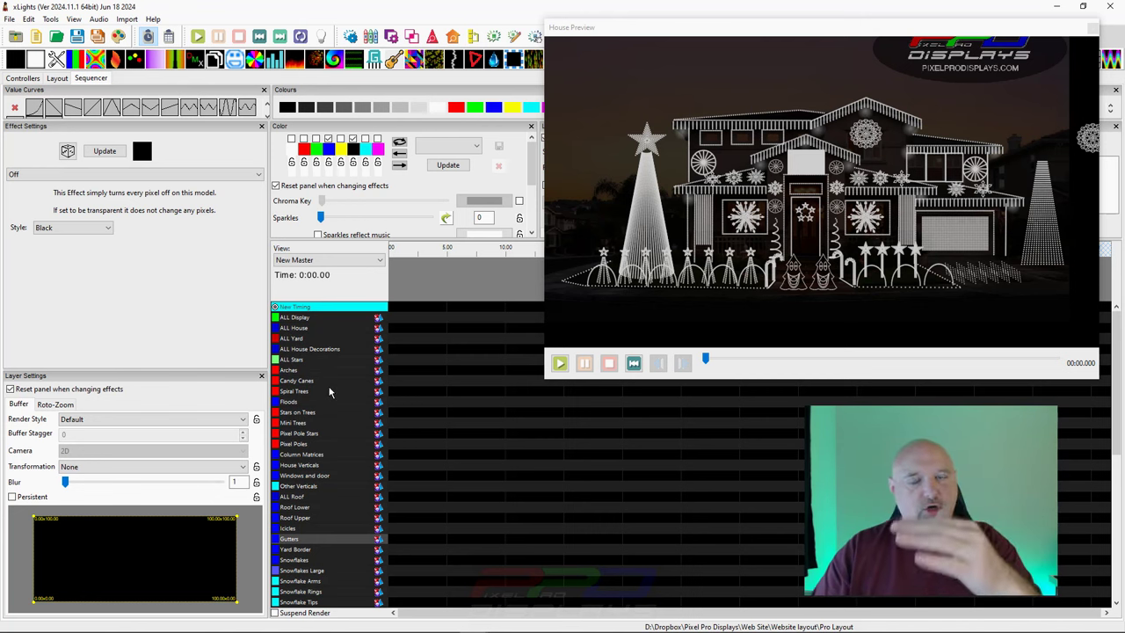
scroll(325, 413, "down", 2)
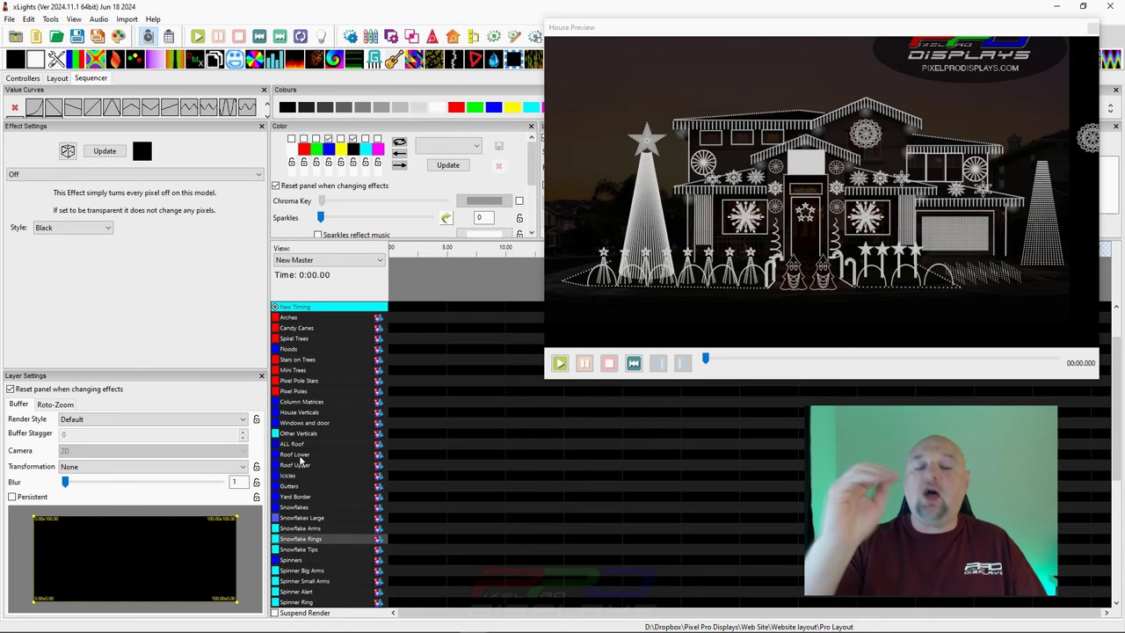
Inspect the models that make up the Roof Lower and Roof Upper groups in the layout.
left_click(58, 78)
scroll(111, 227, "up", 4)
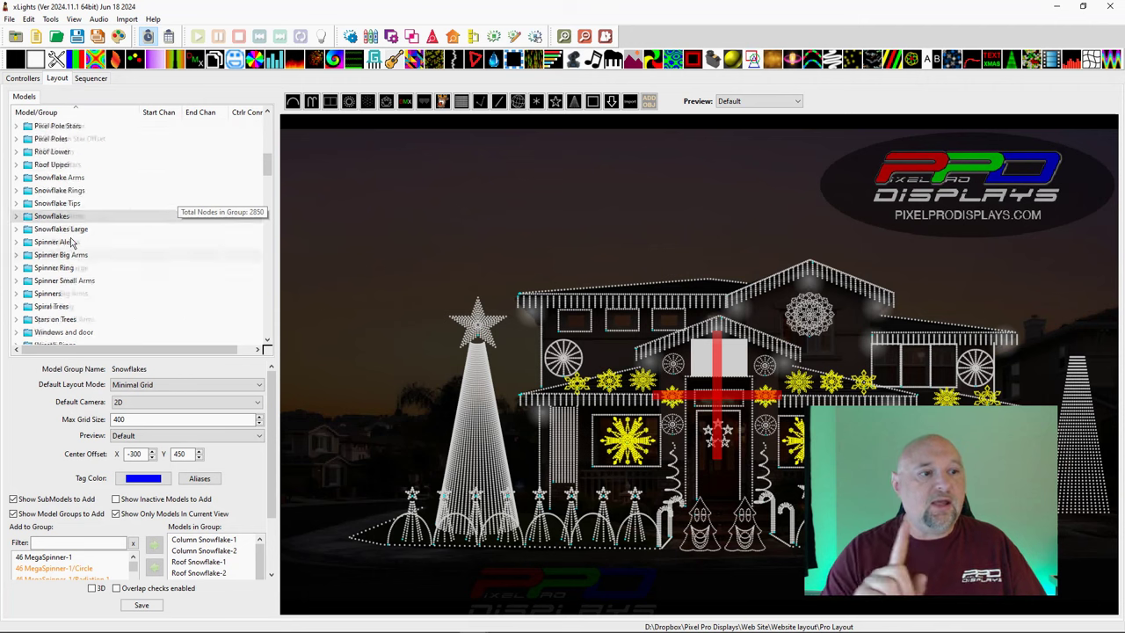
left_click(59, 220)
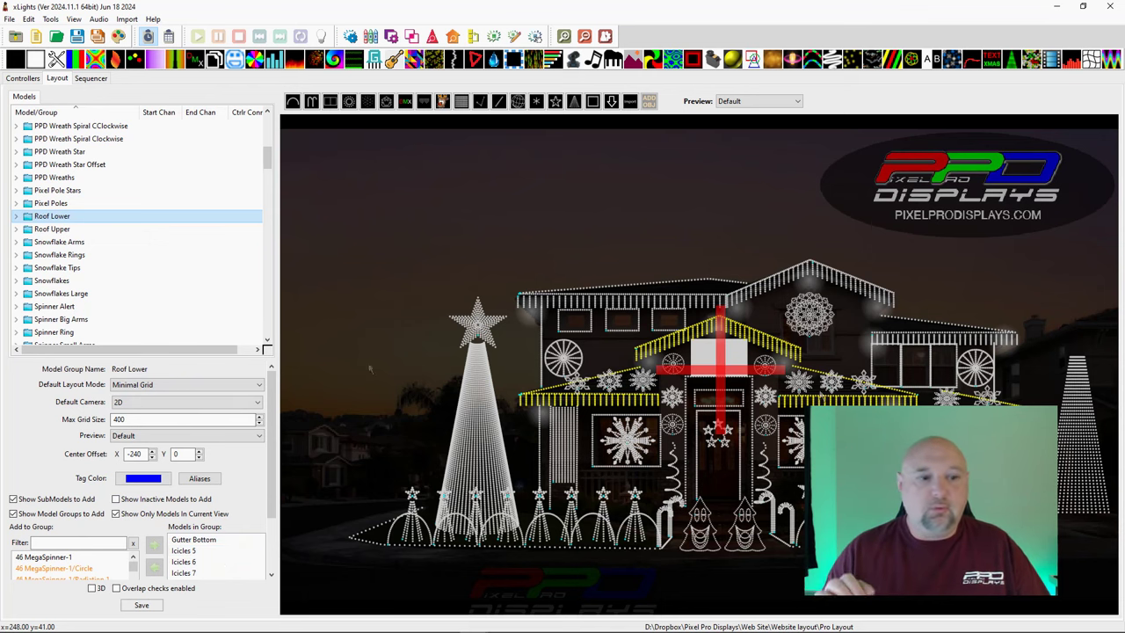
left_click(38, 230)
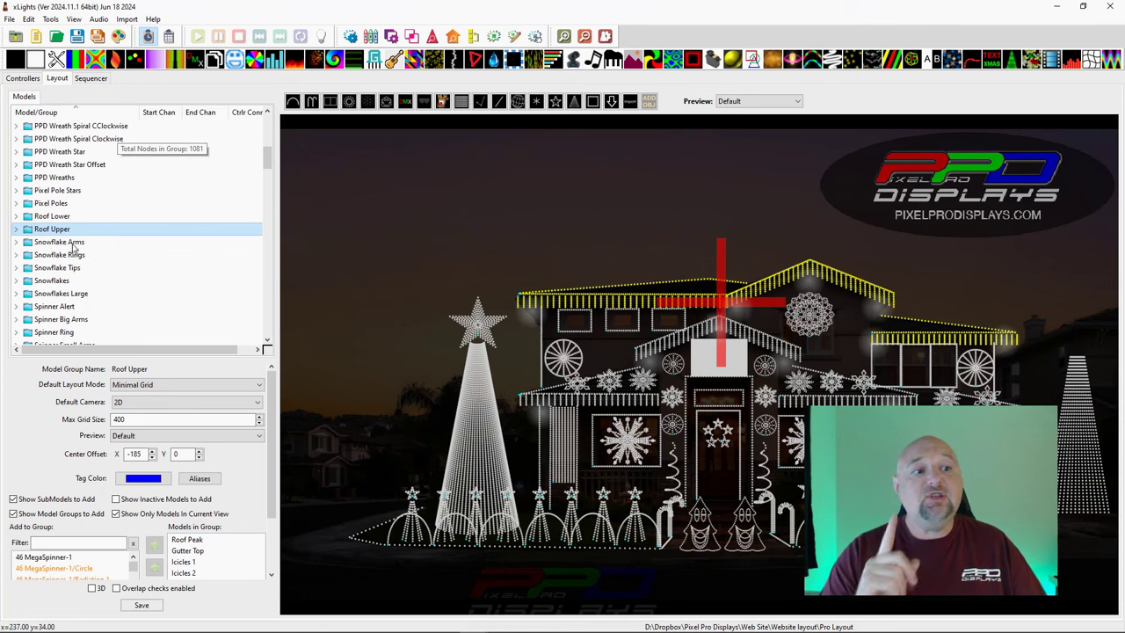
scroll(73, 264, "down", 4)
scroll(74, 268, "up", 8)
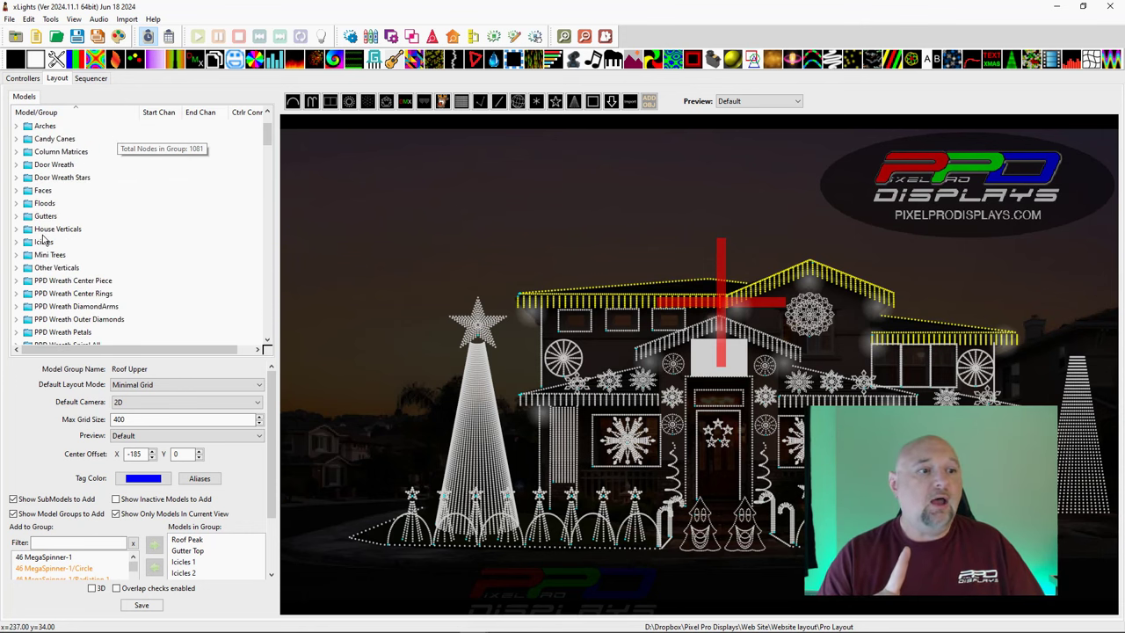
Change the Icicles group's tag color to a lighter blue.
left_click(40, 245)
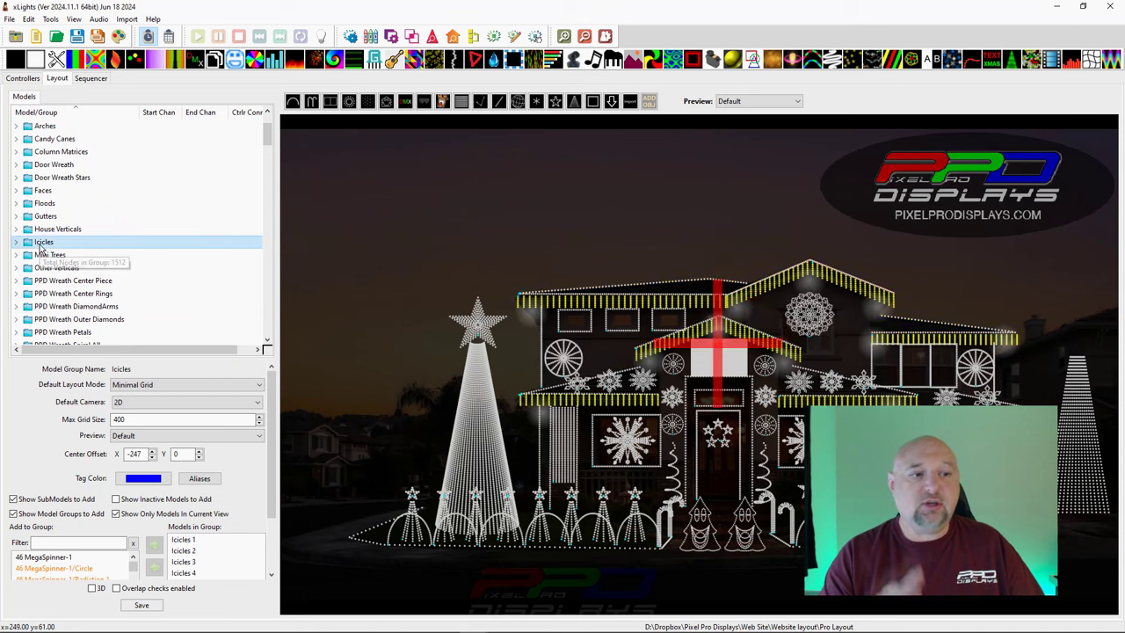
left_click(145, 479)
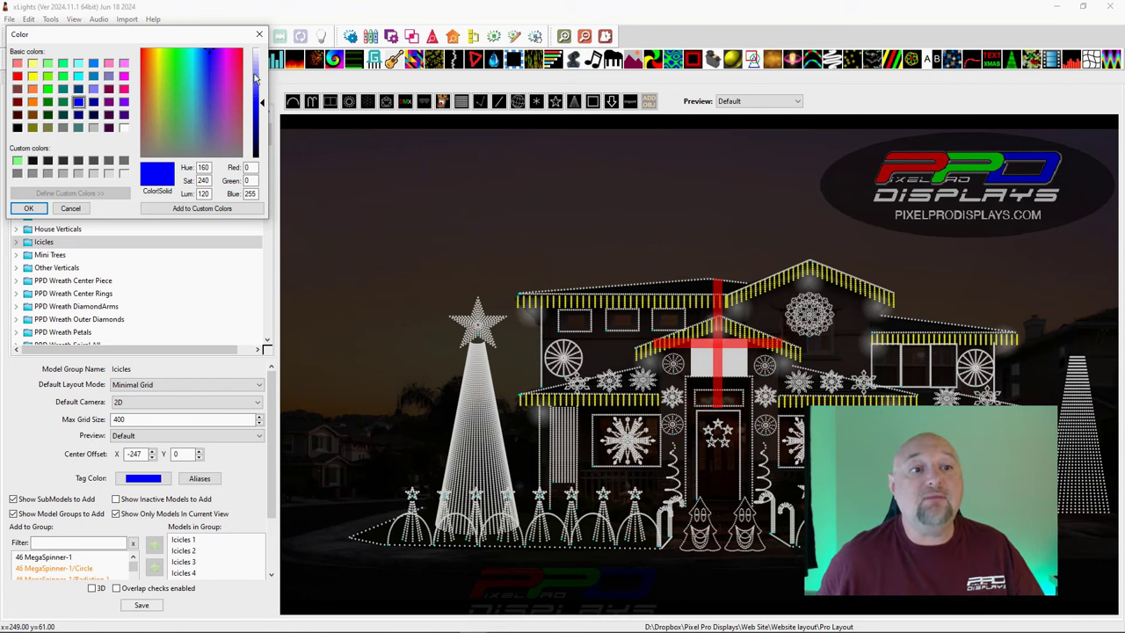
left_click_drag(257, 84, 257, 74)
left_click(37, 209)
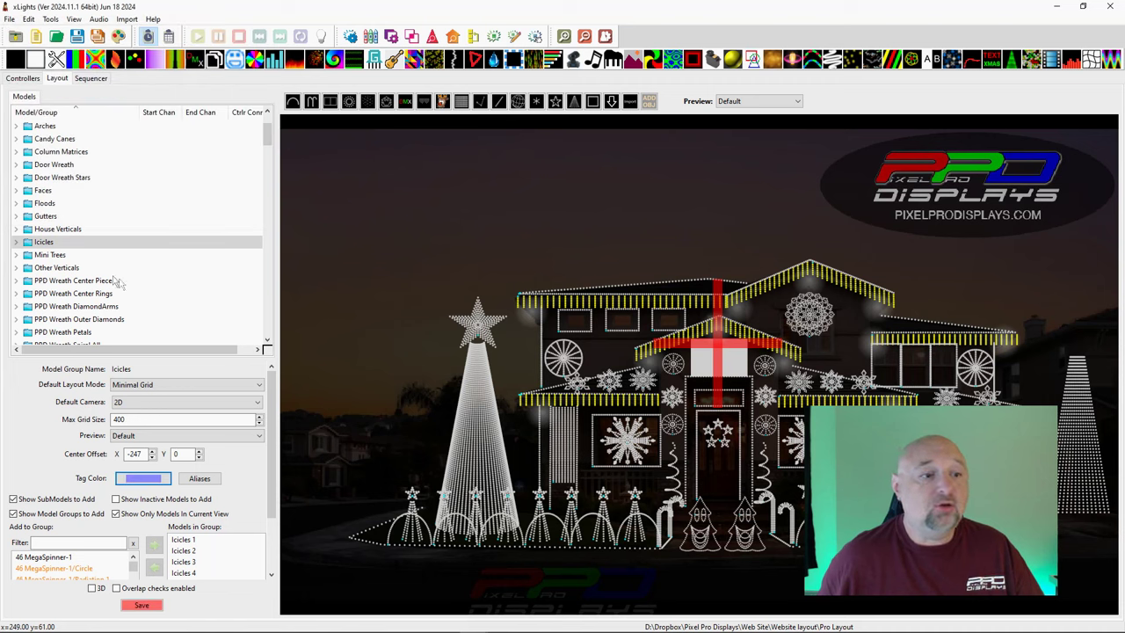
Set the Gutters group's tag color to light blue (red 106, green 106, blue 255) and save the layout.
left_click(53, 216)
left_click(158, 479)
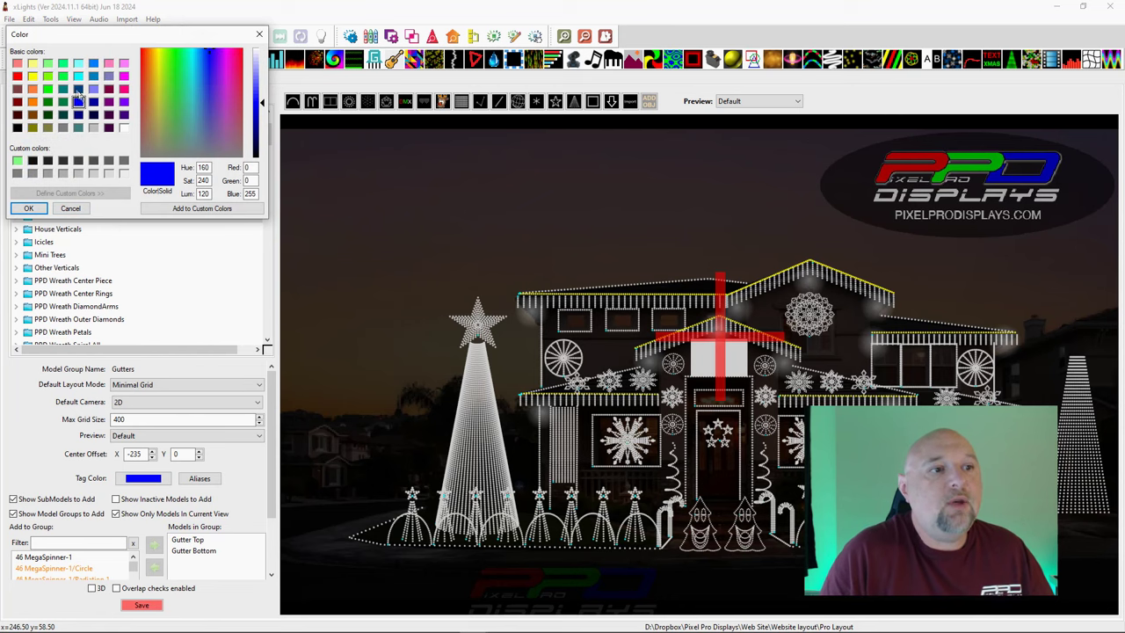
left_click(261, 81)
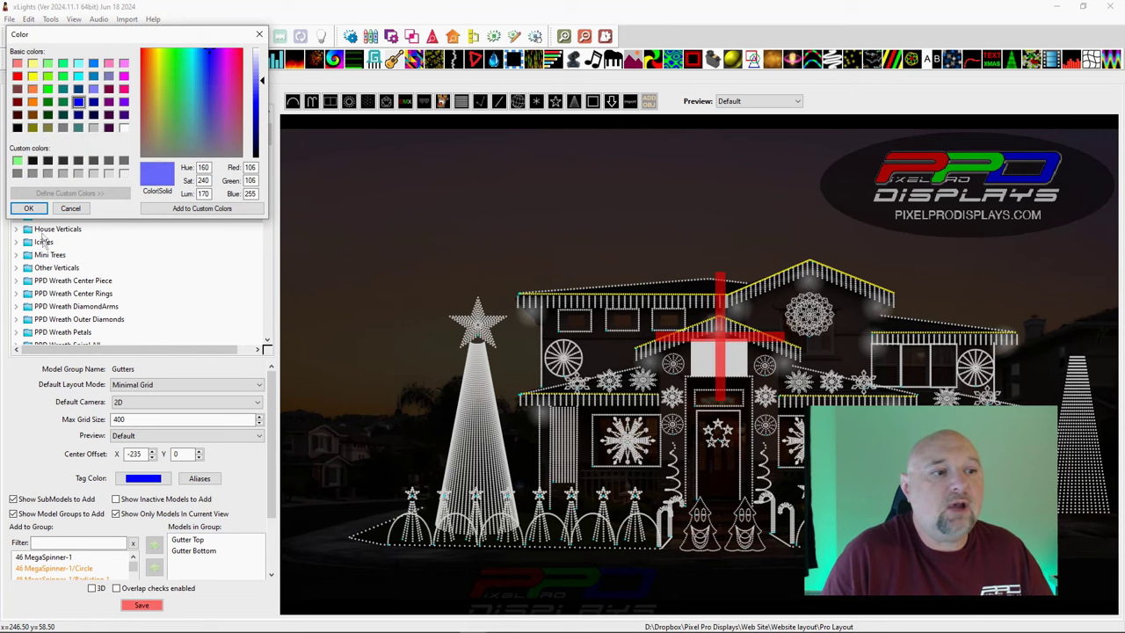
left_click(28, 208)
left_click(141, 606)
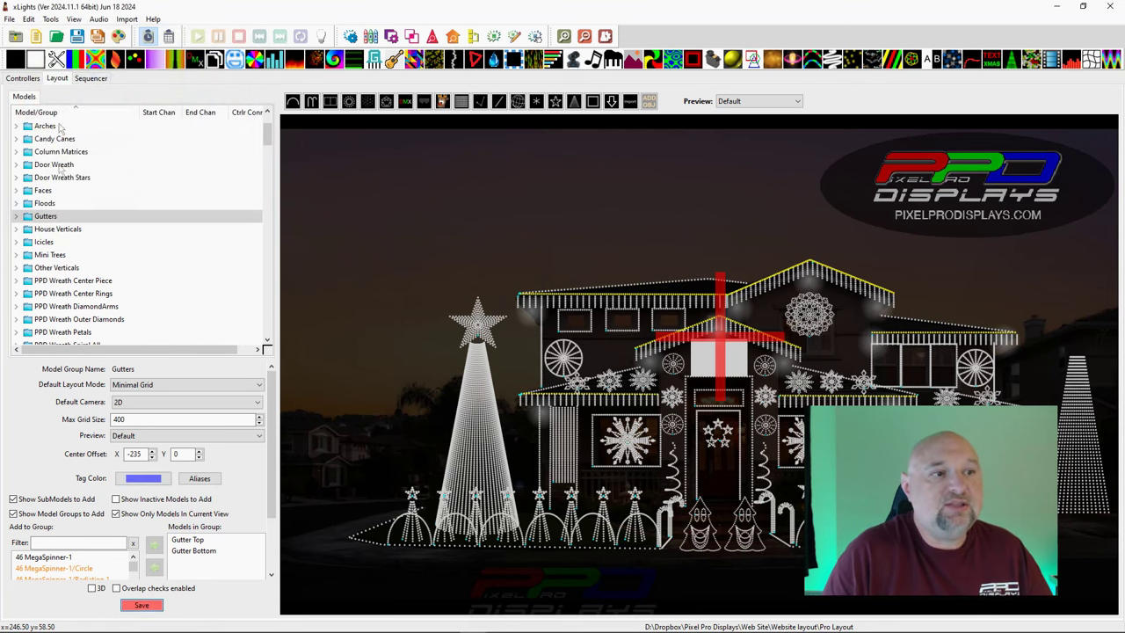
Return to the sequencer, switch the view to Master View, and look through its rows.
left_click(90, 77)
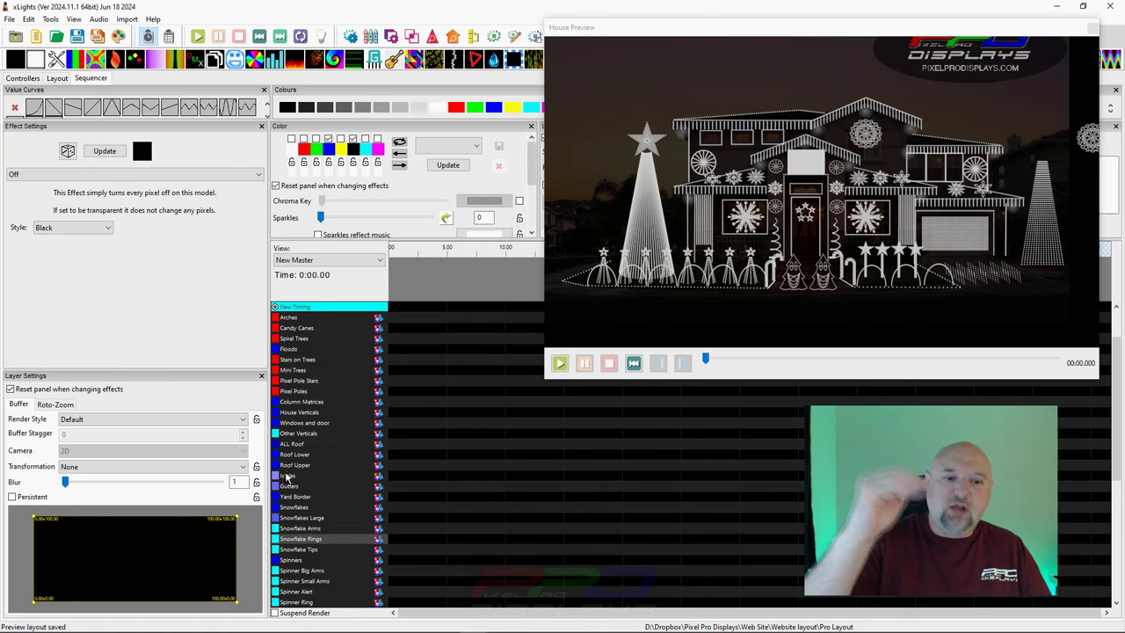
left_click(334, 261)
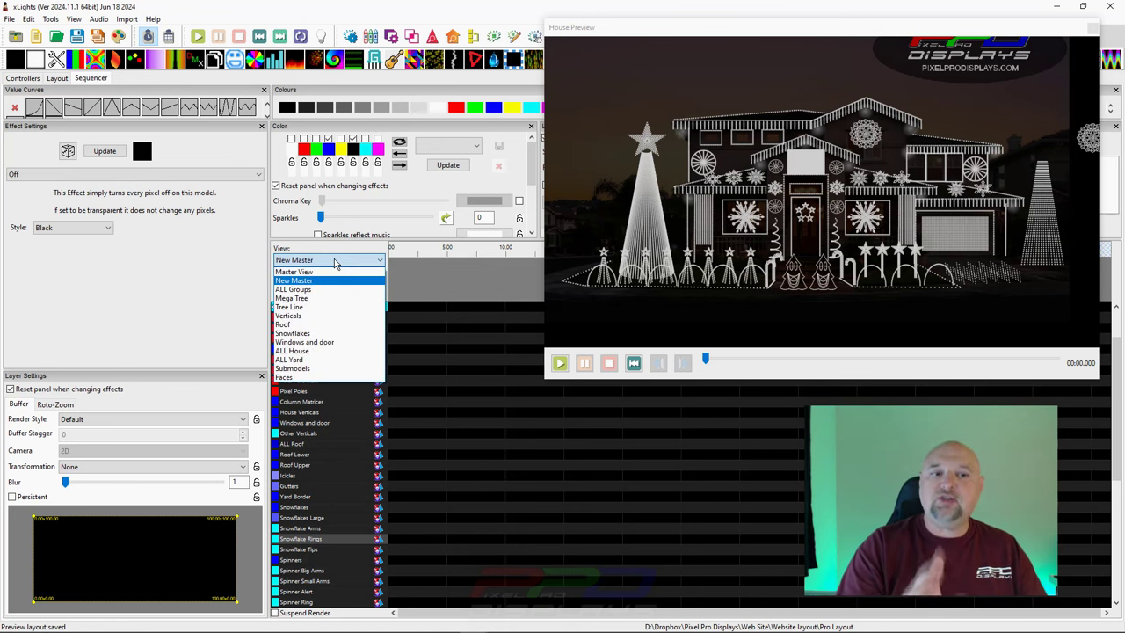
left_click(330, 274)
scroll(305, 485, "down", 5)
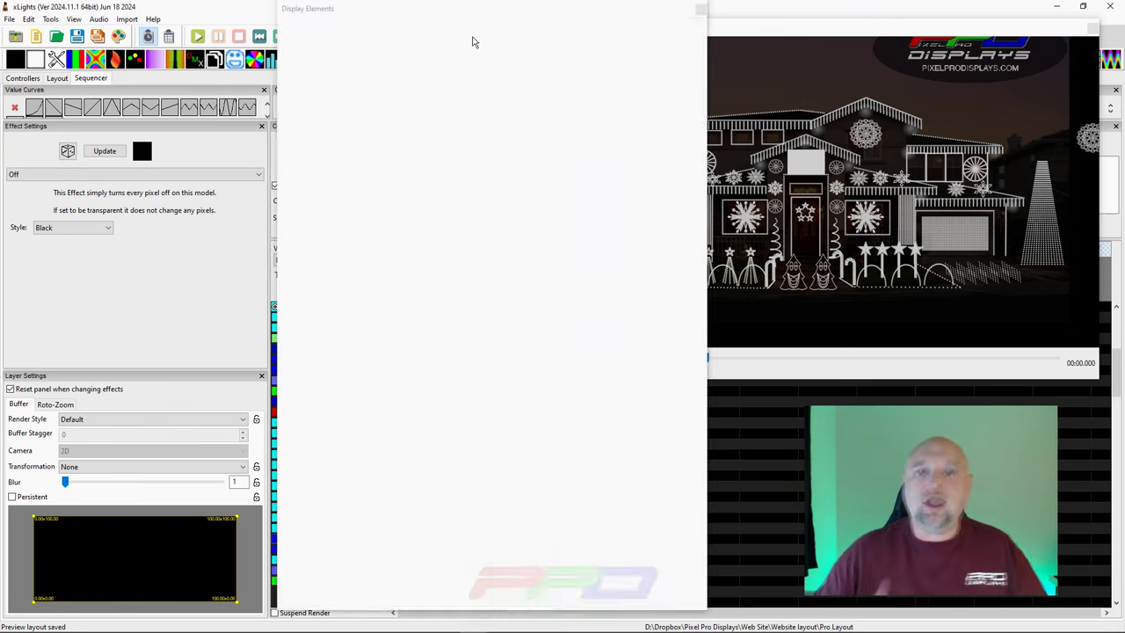
Open the display elements and make the New Master view the master view.
left_click(473, 37)
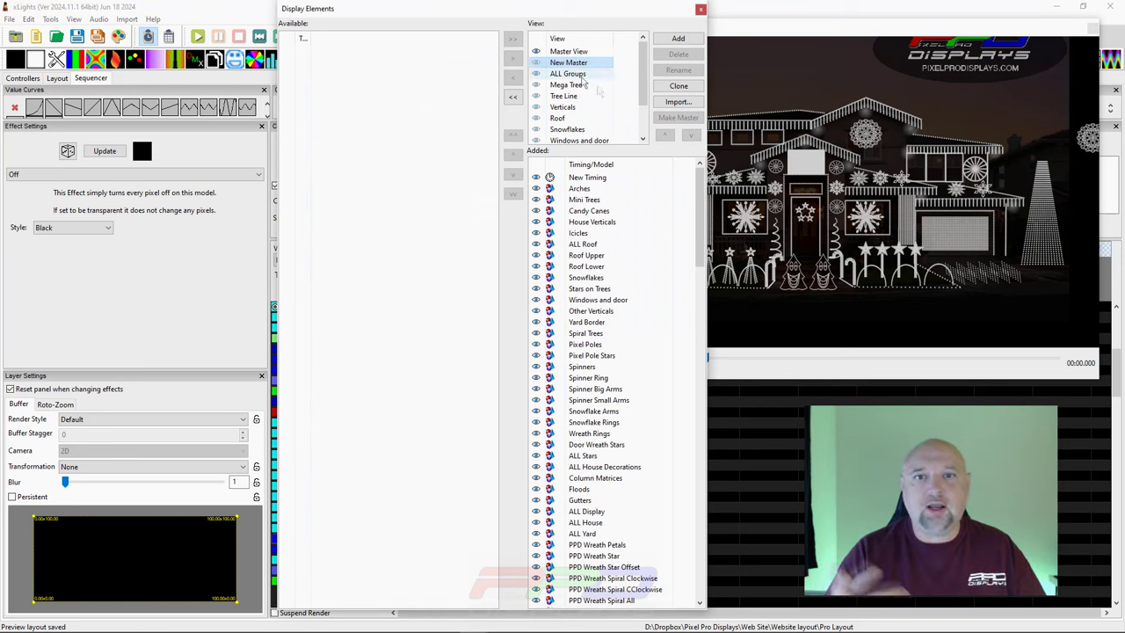
left_click(554, 63)
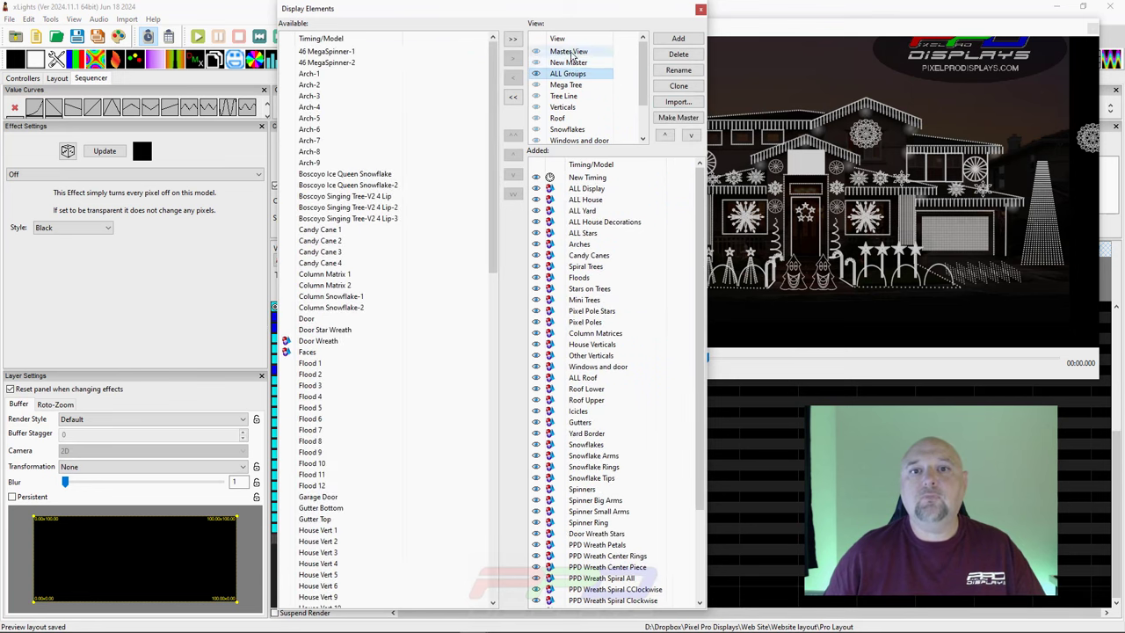
left_click(671, 119)
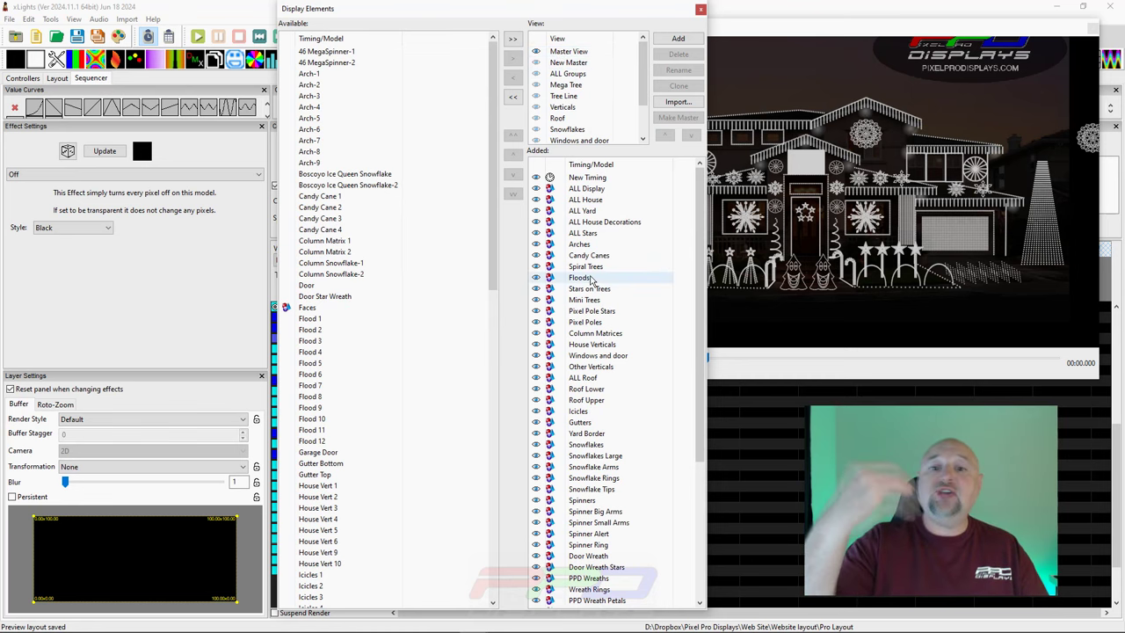
Compare the element lists of New Master and Master View, leave Master View selected, and close the display elements.
left_click(563, 63)
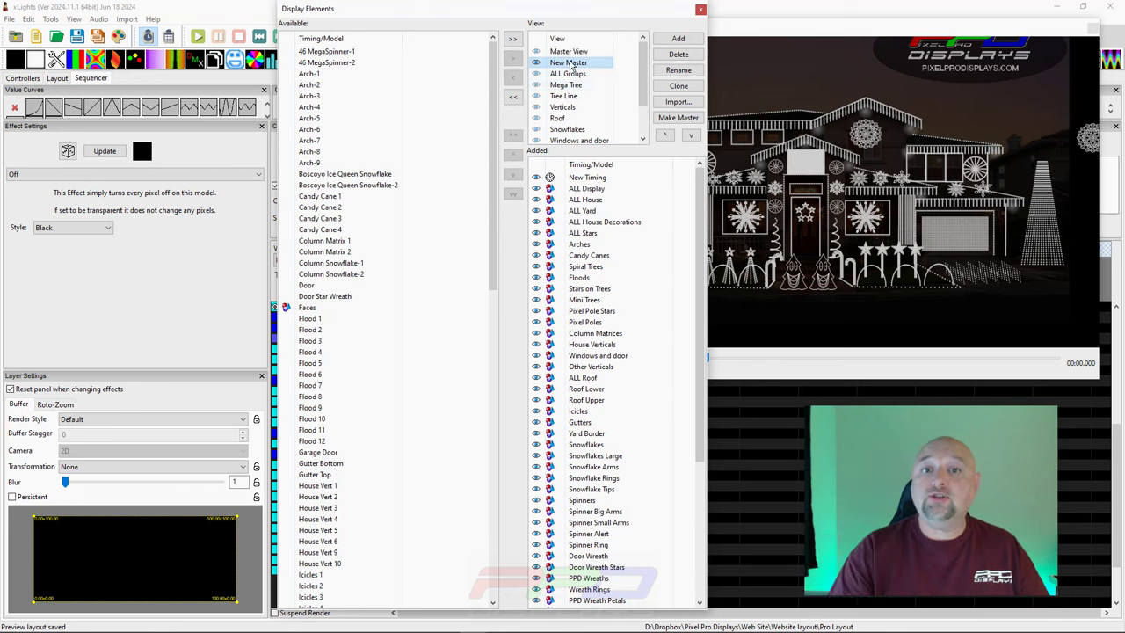
left_click(569, 55)
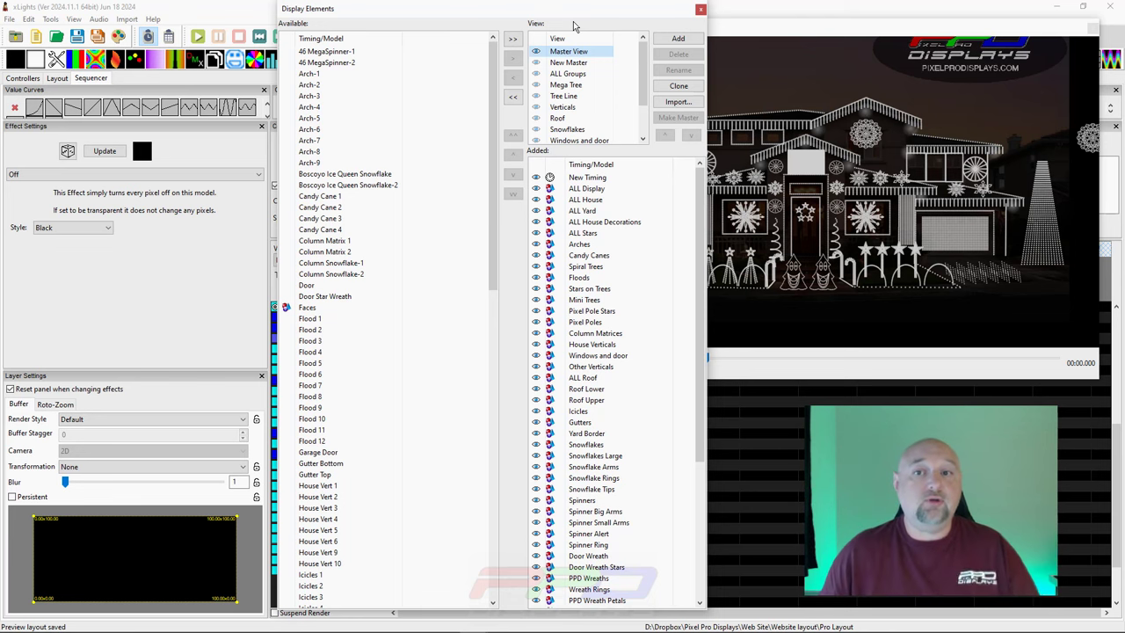
left_click(700, 9)
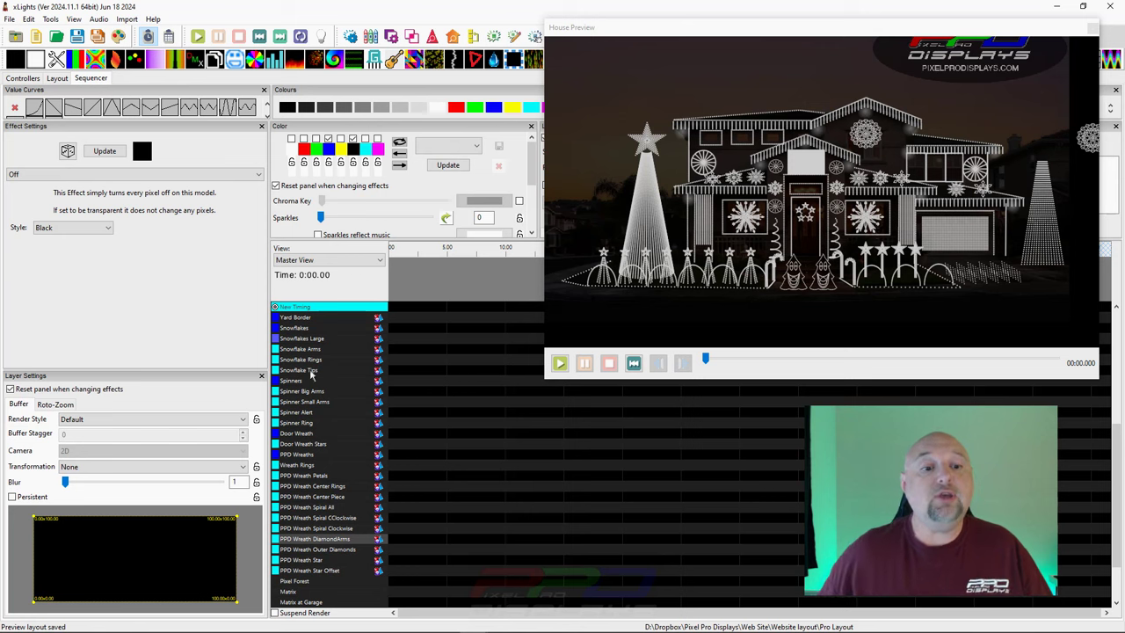
Review the reordered rows of Master View and place the playhead at about 5.1 seconds.
left_click(415, 293)
scroll(347, 356, "up", 4)
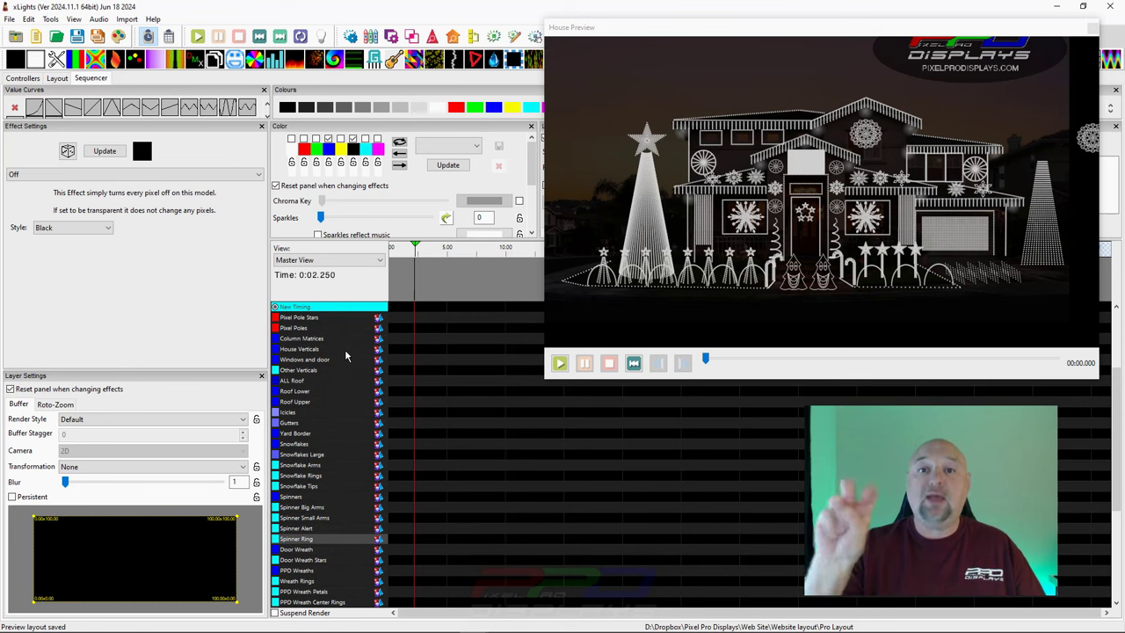
scroll(300, 453, "down", 1)
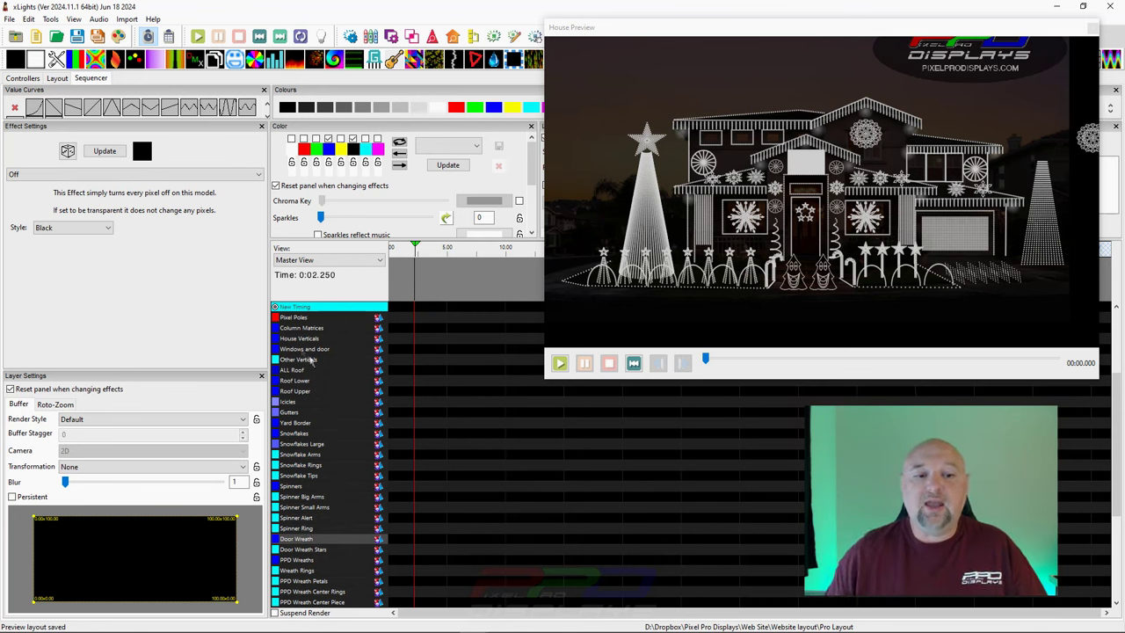
left_click(446, 280)
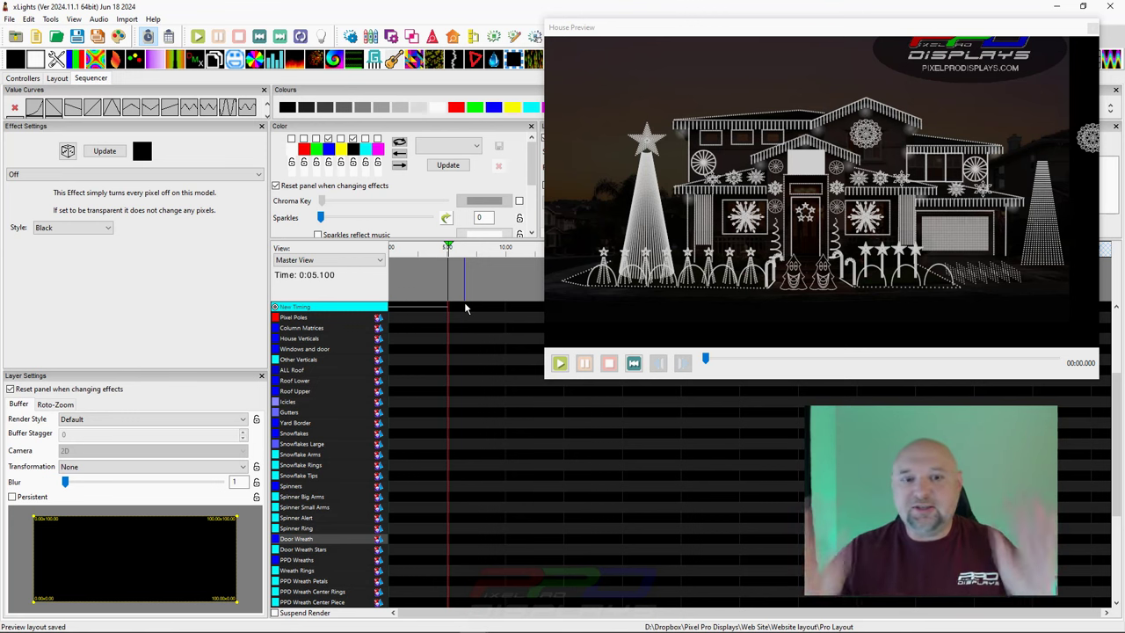
Add a red Color Wash to the ALL Roof row over the first 5.1 seconds, with Horizontal Fade and Sparkles at 20.
left_click(422, 412)
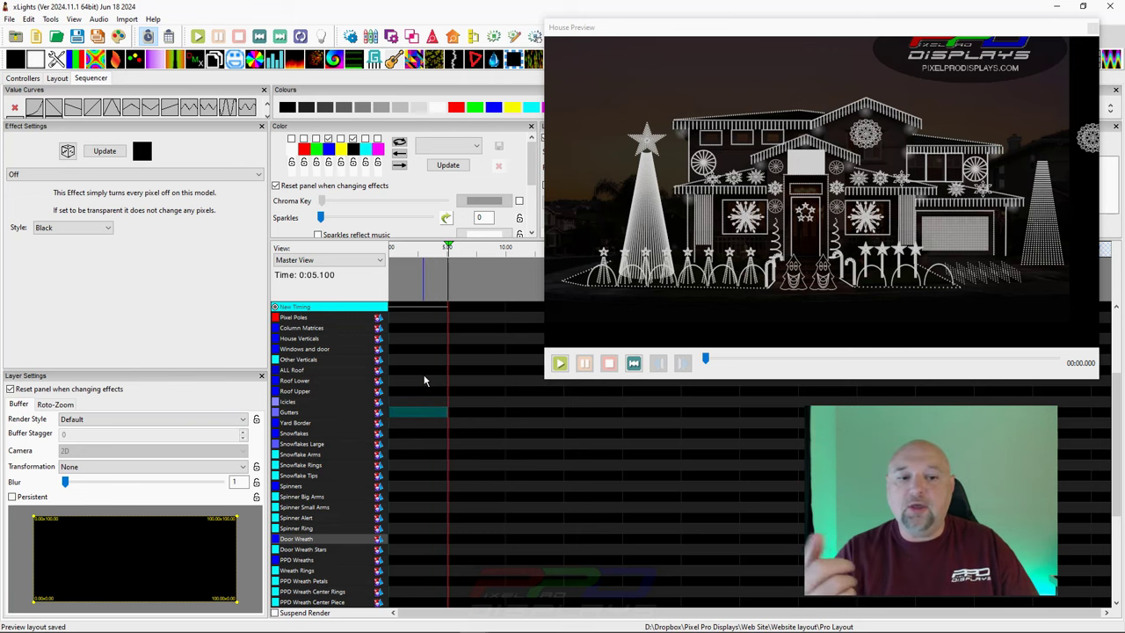
left_click(422, 370)
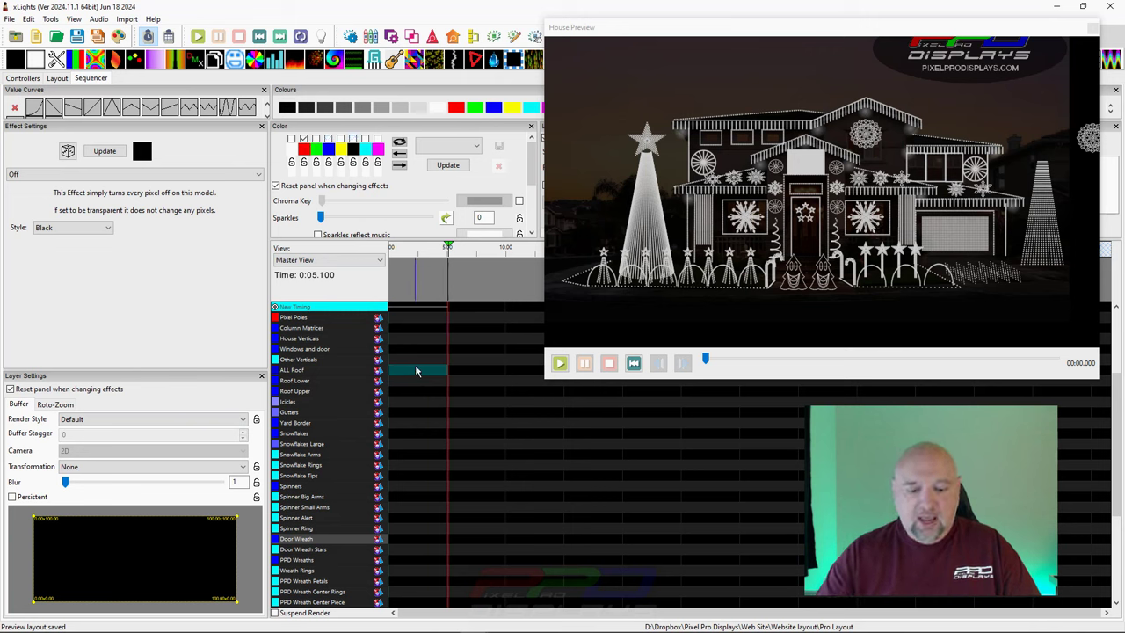
key("w")
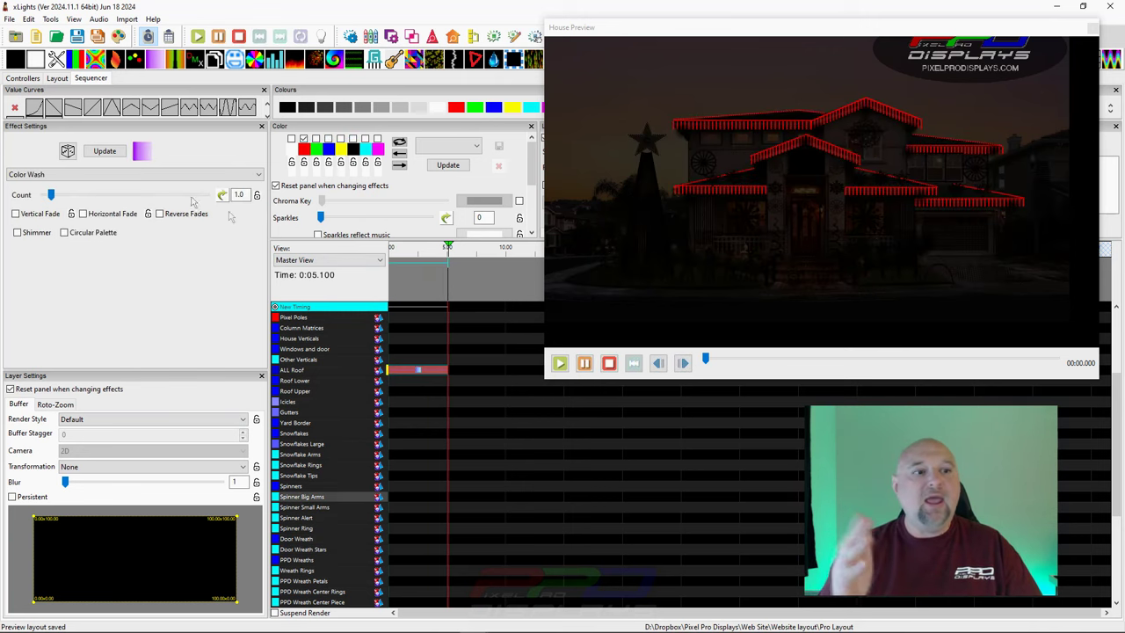
left_click(117, 217)
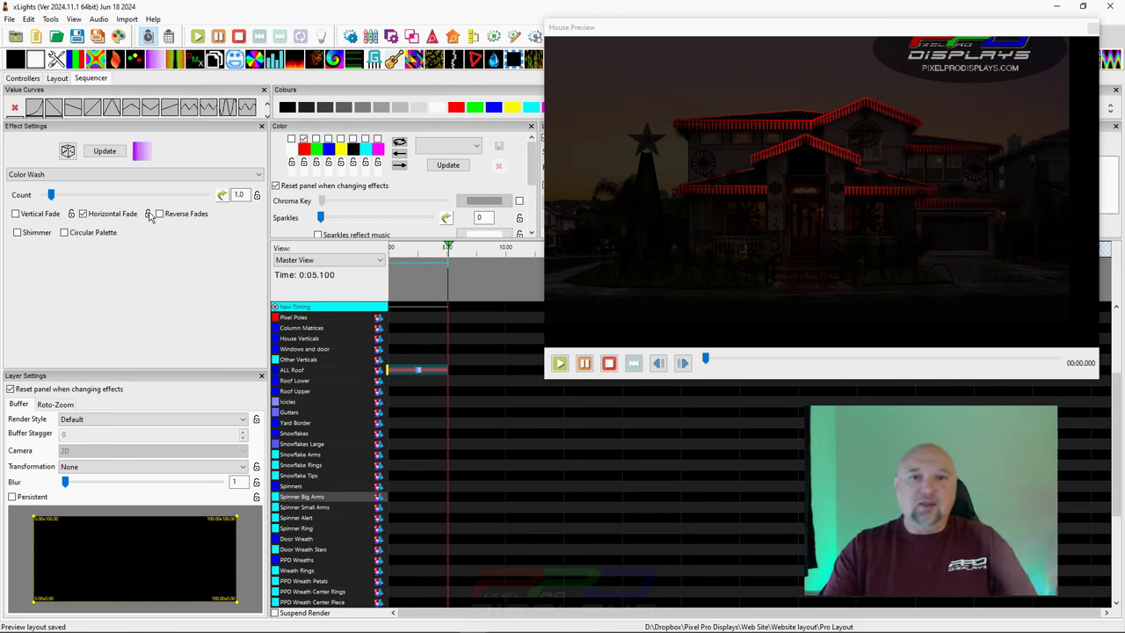
left_click_drag(321, 218, 333, 222)
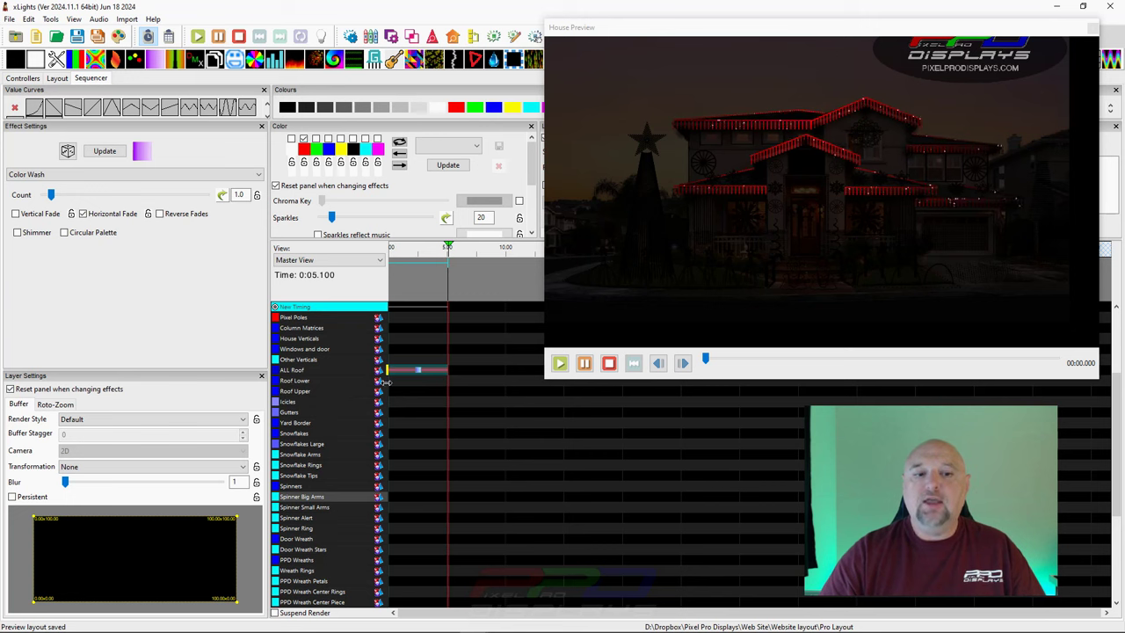
Add a Single Strand effect to the Roof Lower row over the first 5.1 seconds and set its chase type to From Middle.
left_click(411, 383)
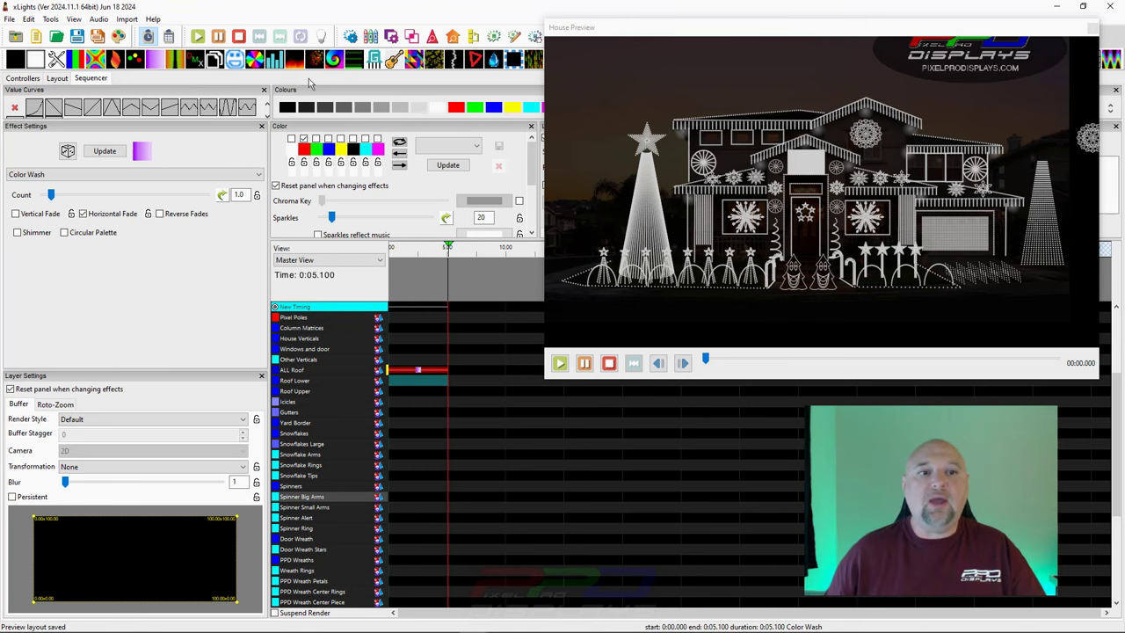
key("s")
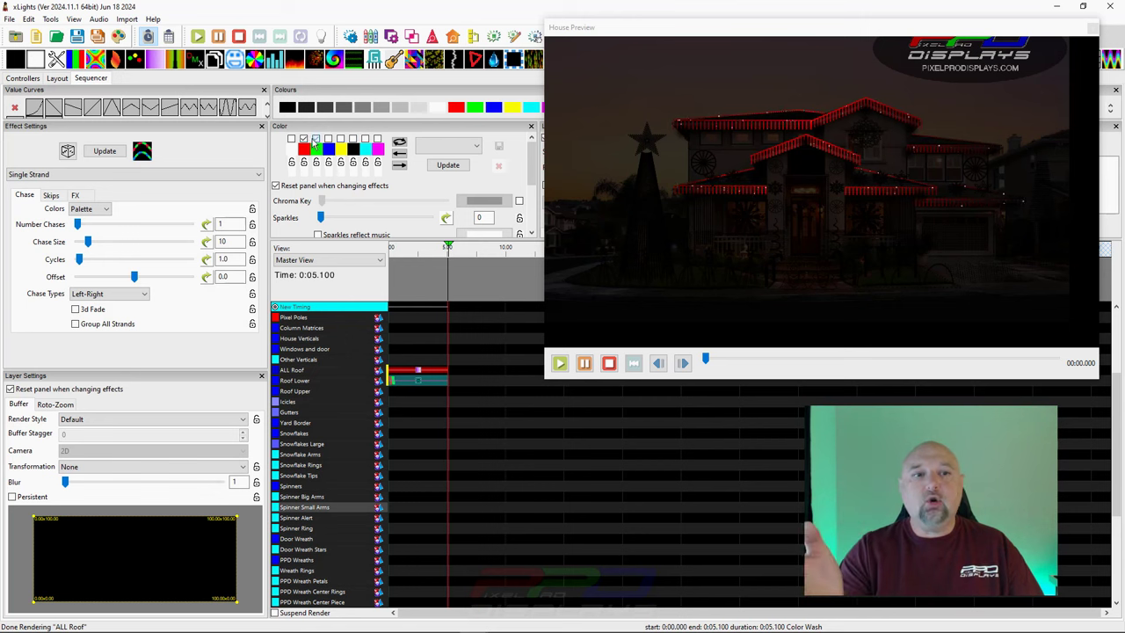
left_click(110, 293)
left_click(100, 350)
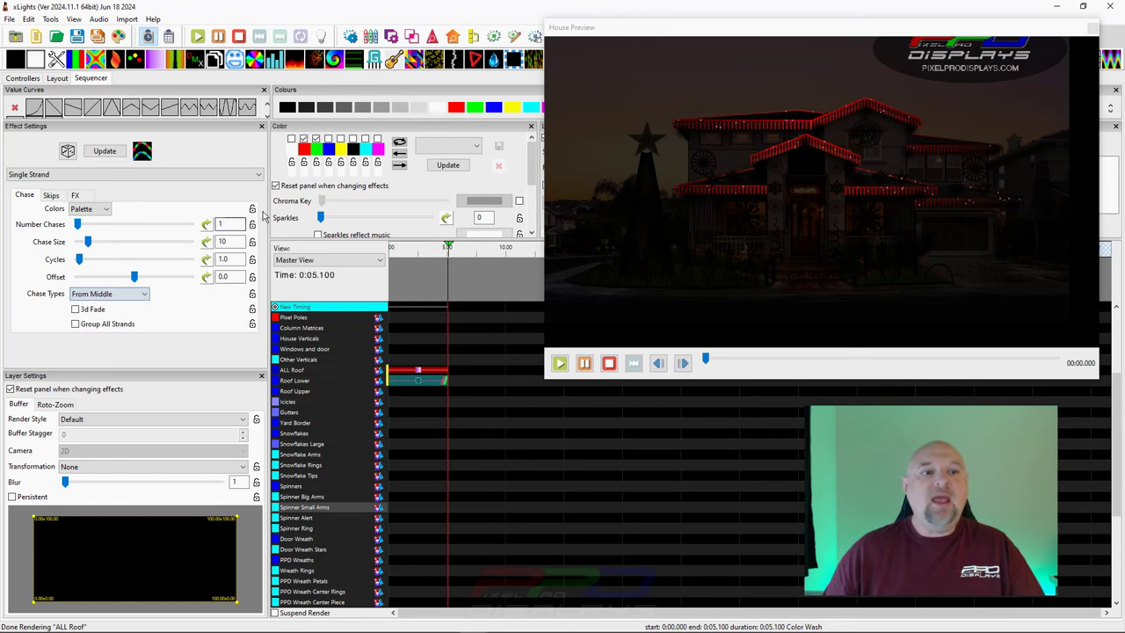
Set the Roof Lower chase to 3 chases and 2 cycles, with green as its only color and 3d Fade enabled.
type("2")
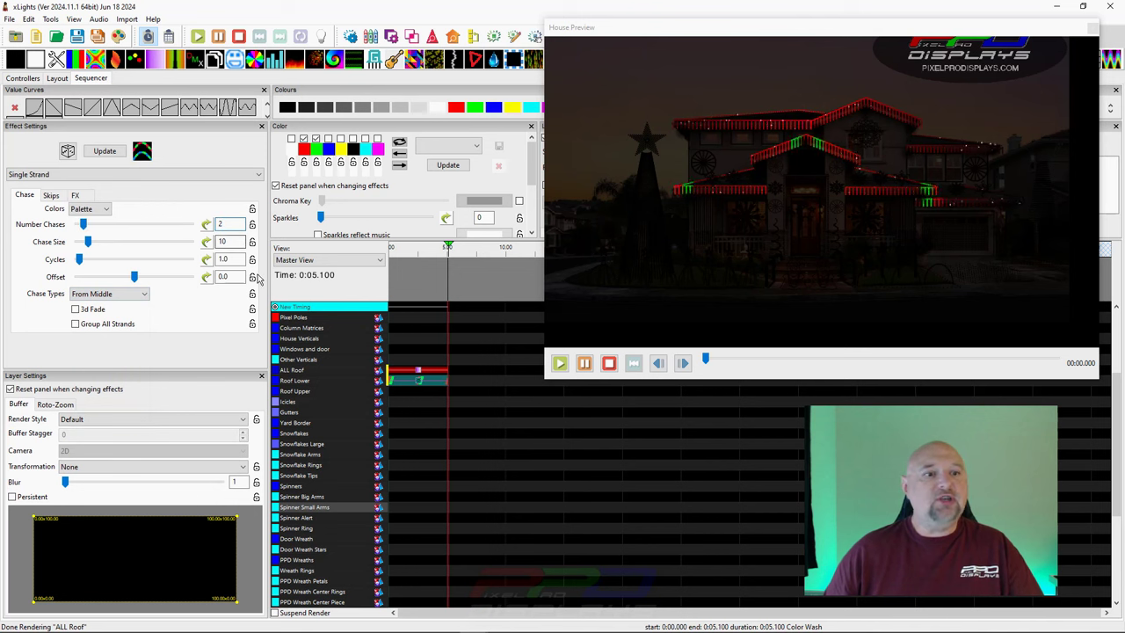
double_click(226, 259)
type("2")
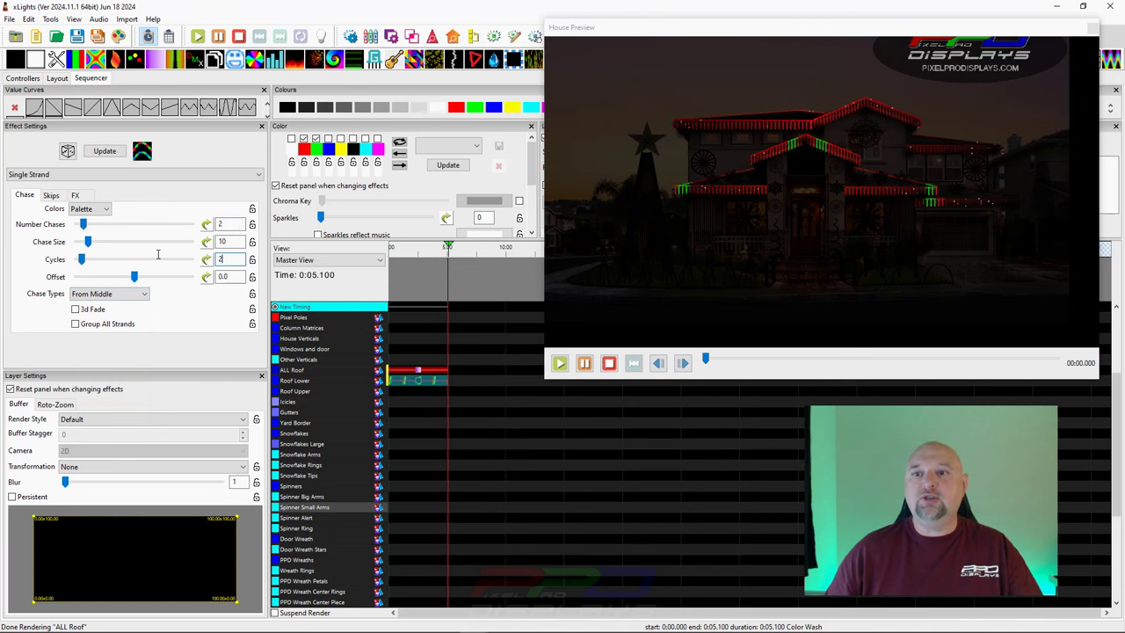
double_click(225, 224)
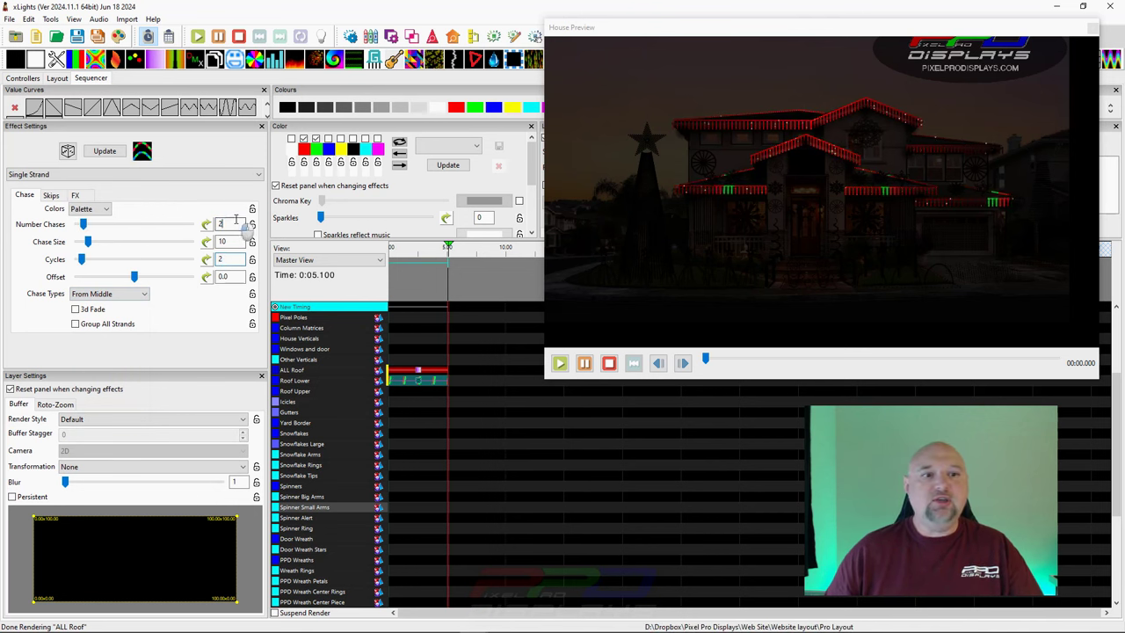
type("3")
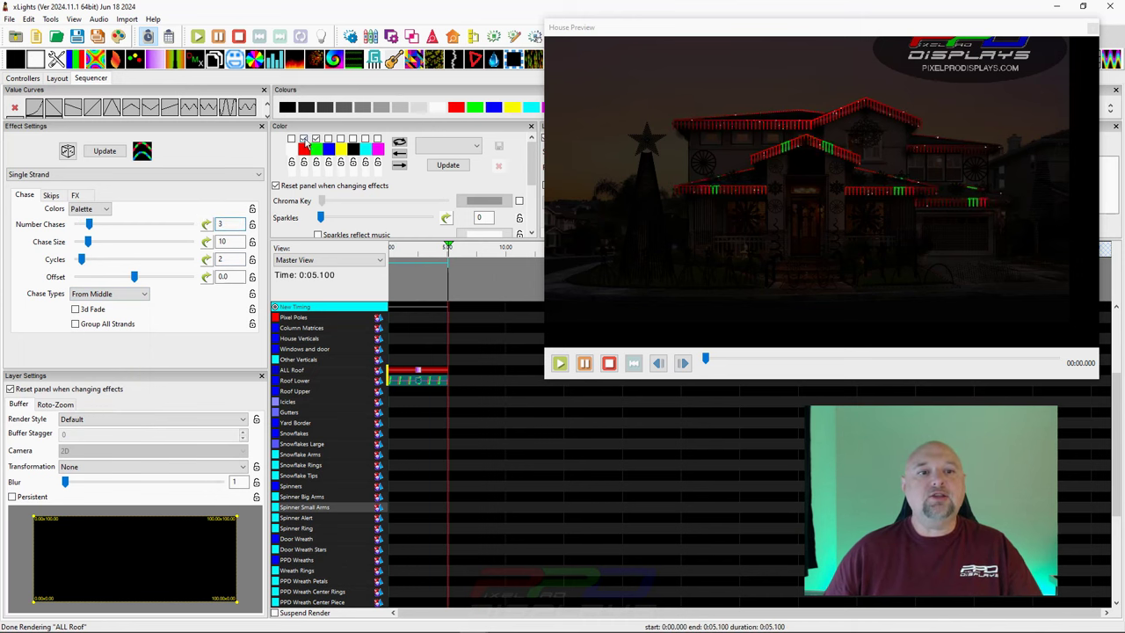
left_click(93, 309)
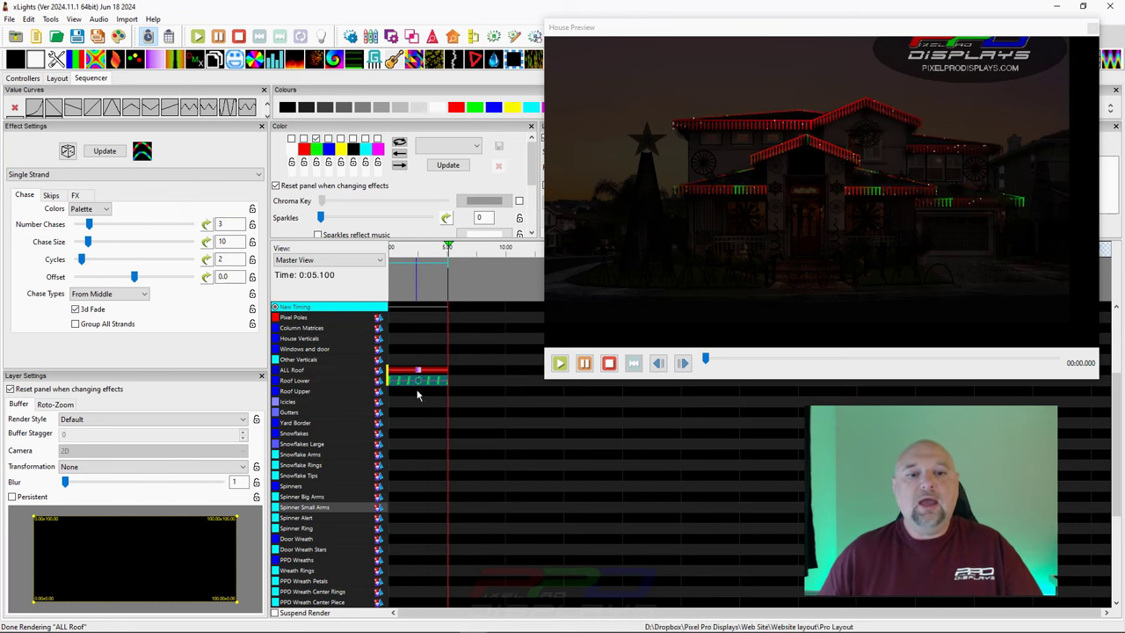
Copy the Roof Lower effect to the Roof Upper row and set the copy's chase type to To Middle.
right_click(415, 383)
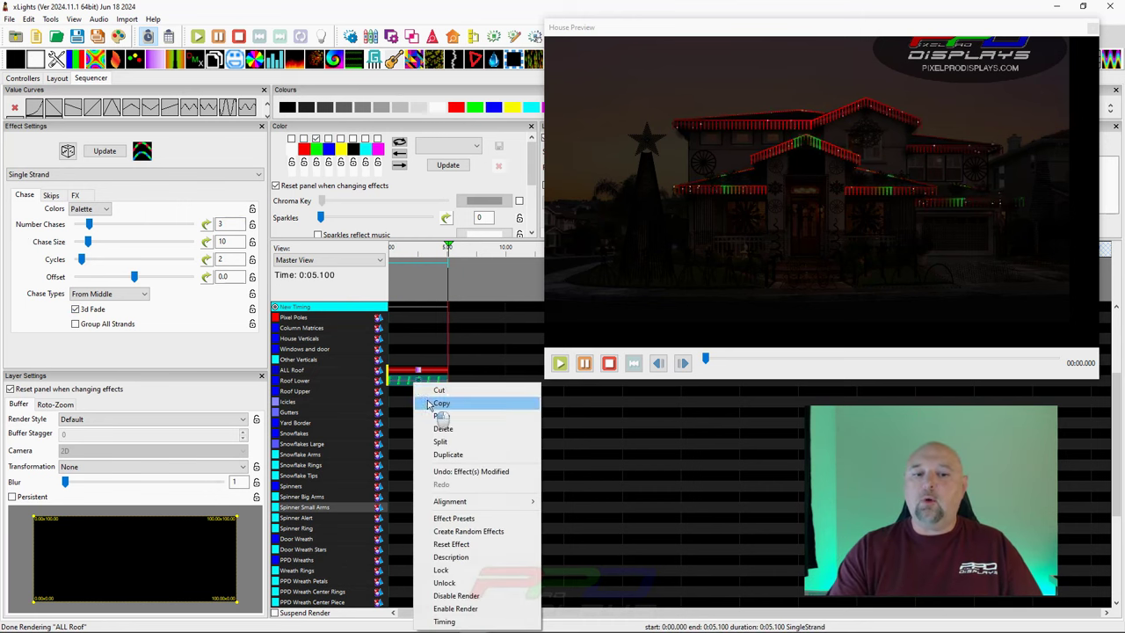
left_click(429, 404)
right_click(404, 394)
left_click(442, 179)
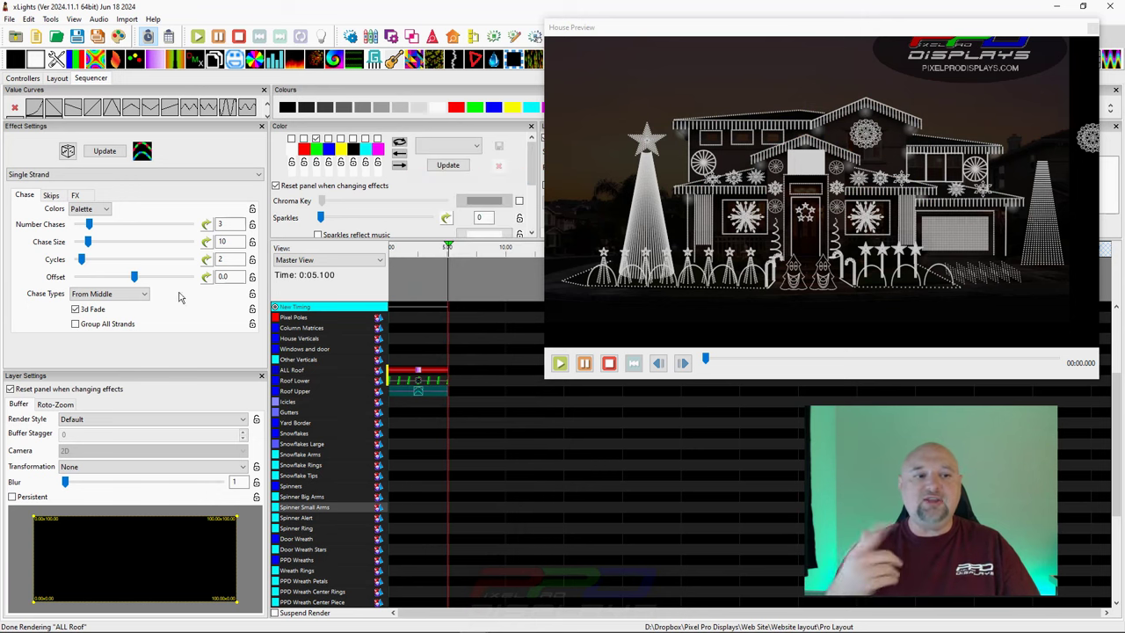
left_click(107, 296)
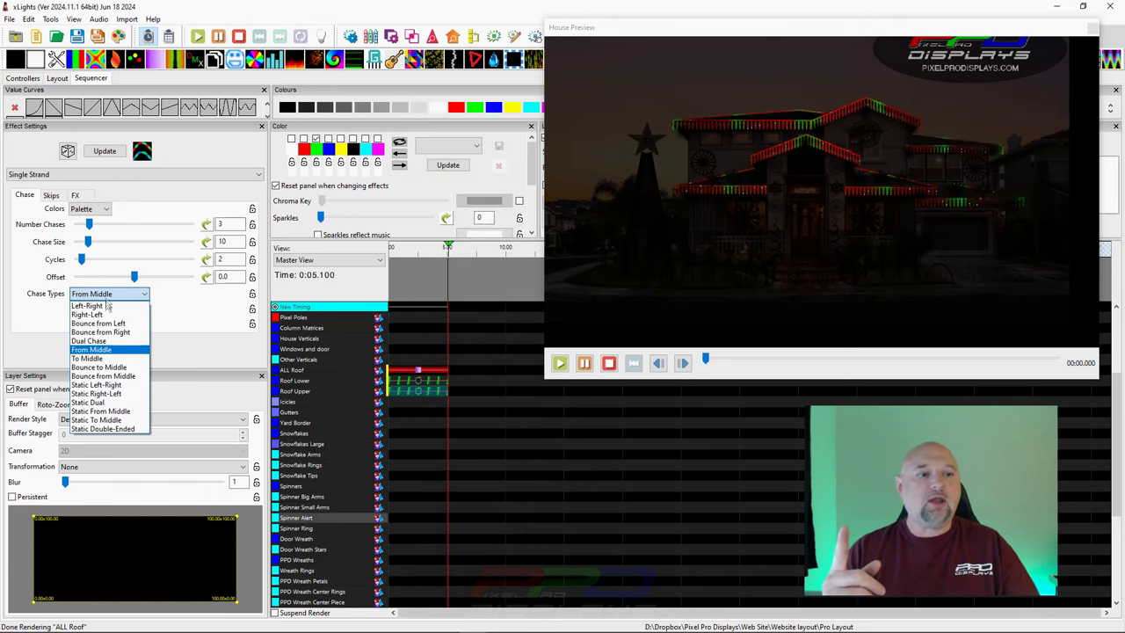
left_click(108, 358)
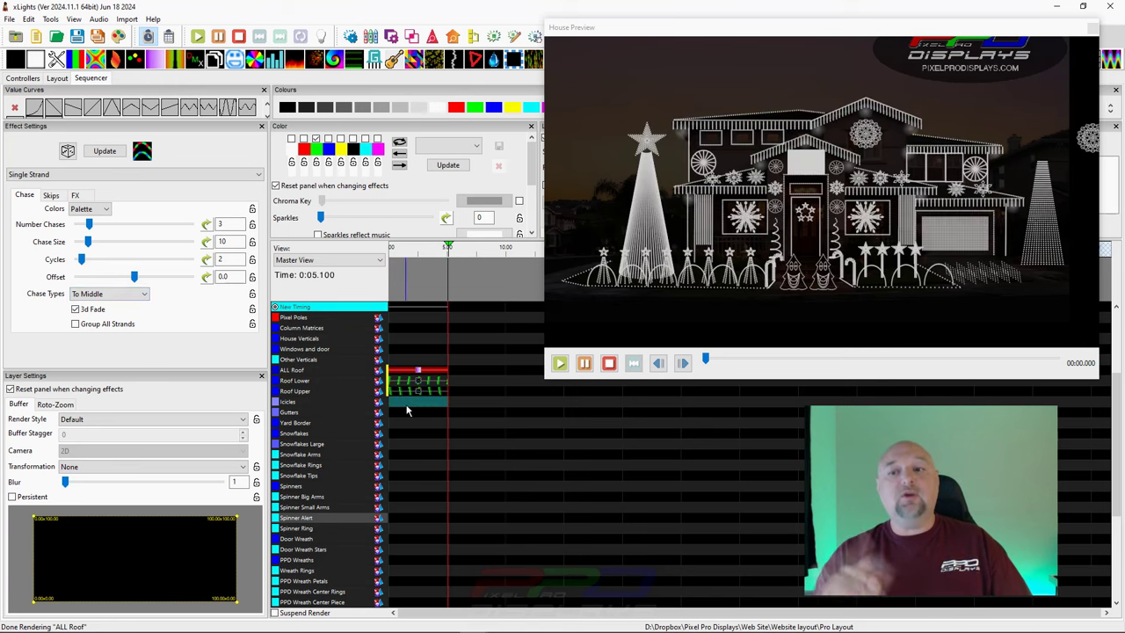
Place an Off effect on the Icicles row over the first 5.1 seconds and check the roof in the house preview.
left_click(420, 392)
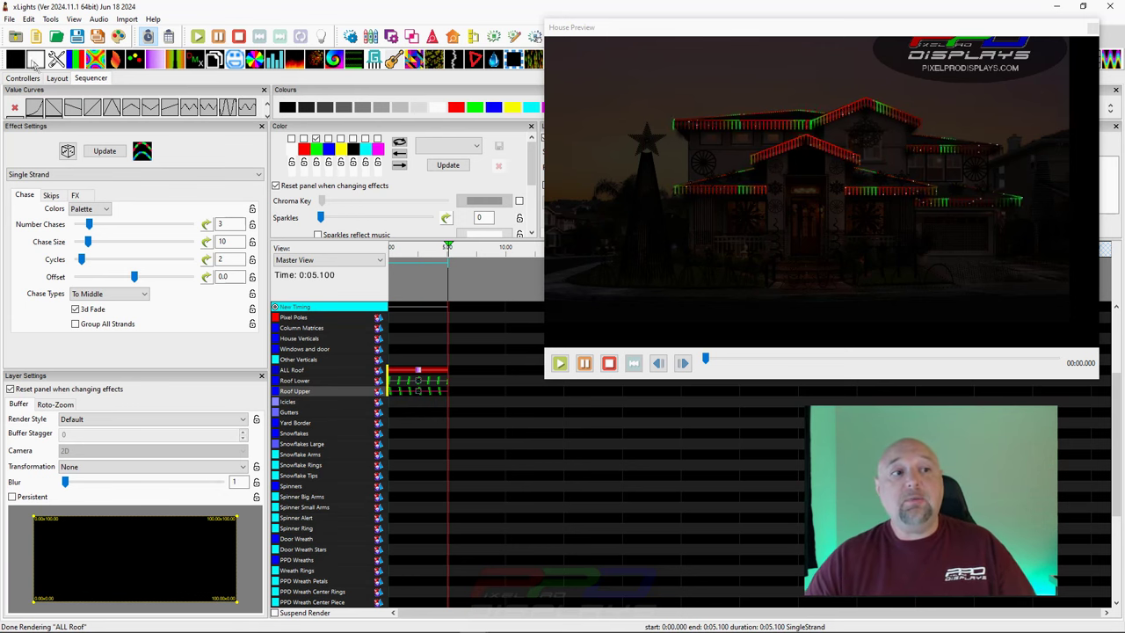
left_click_drag(16, 59, 430, 413)
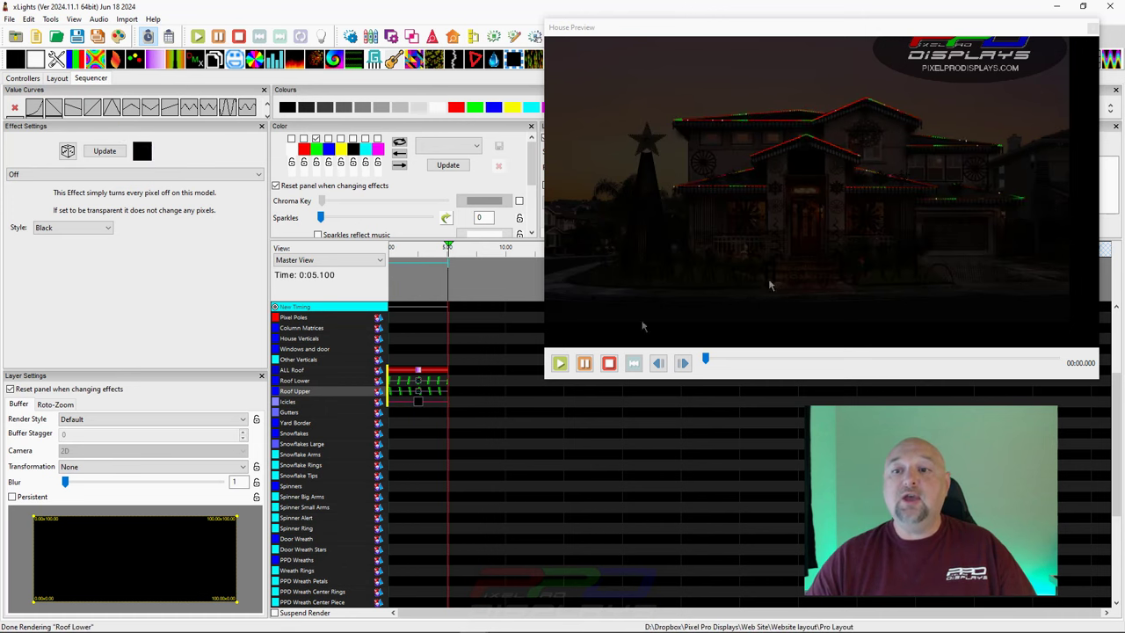
scroll(739, 125, "up", 3)
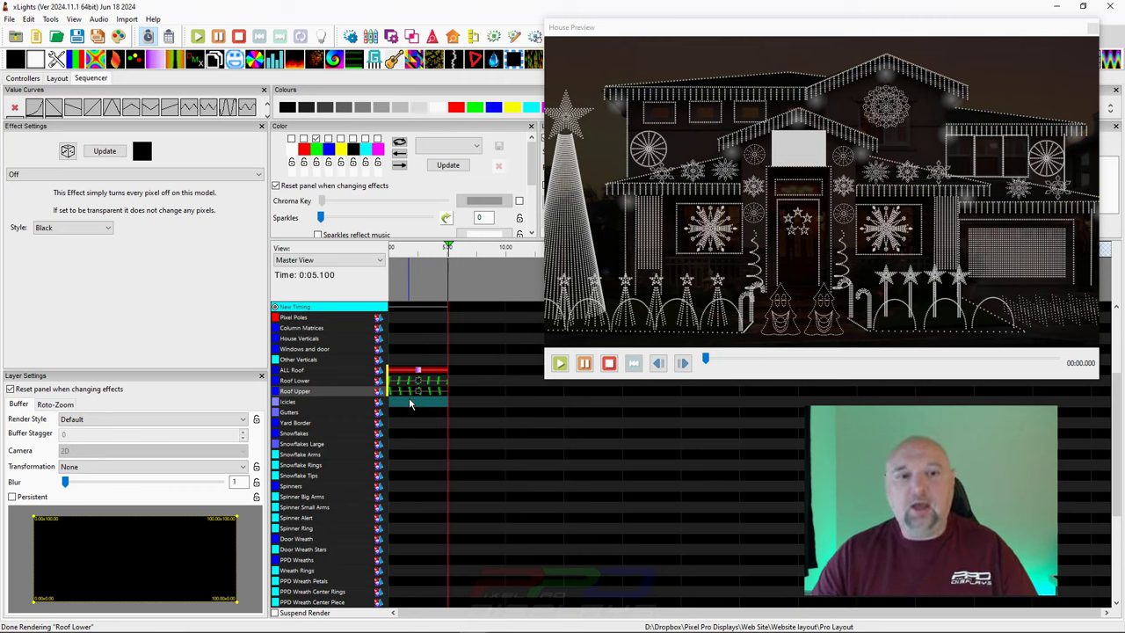
Put a white Pinwheel effect with 1 arm on the Icicles row and set its render style to Per Model Default.
left_click(132, 174)
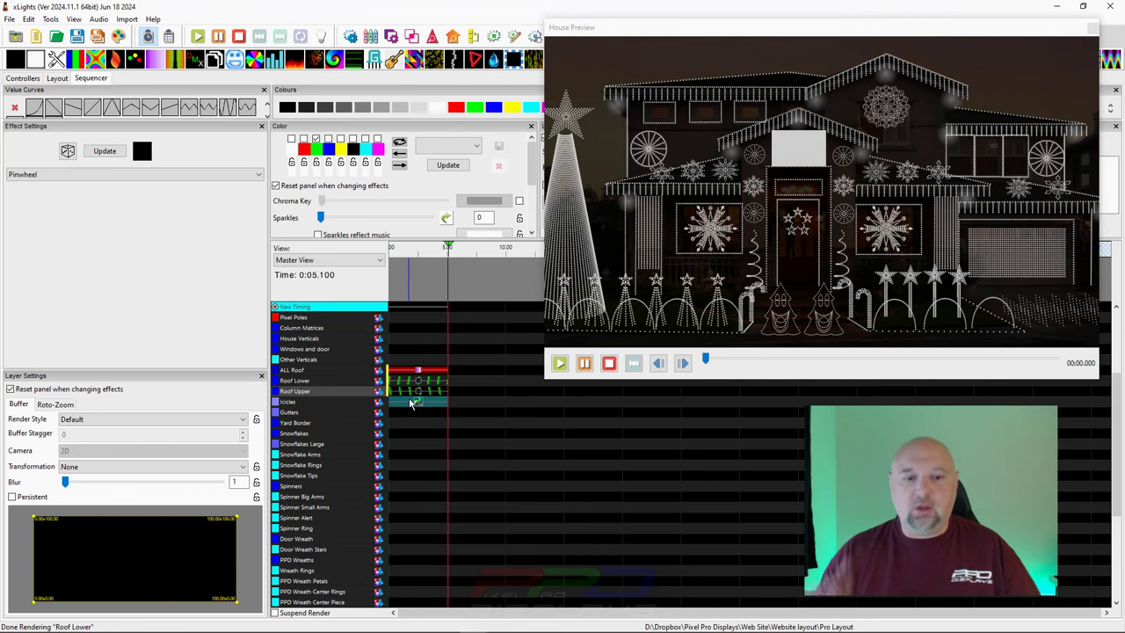
left_click(192, 200)
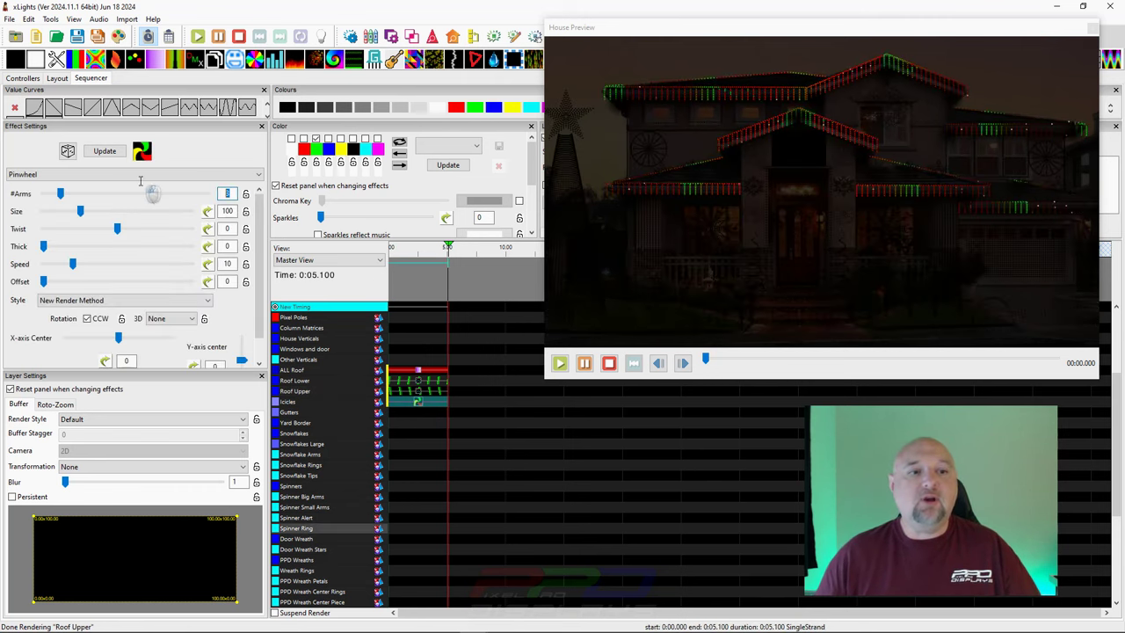
type("1")
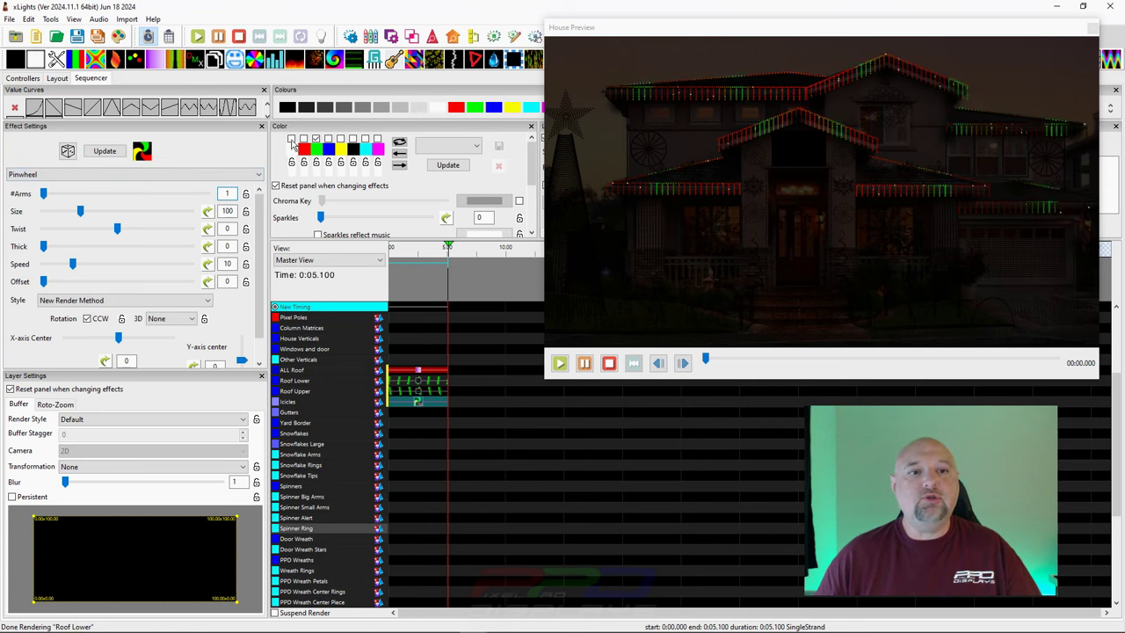
left_click(304, 138)
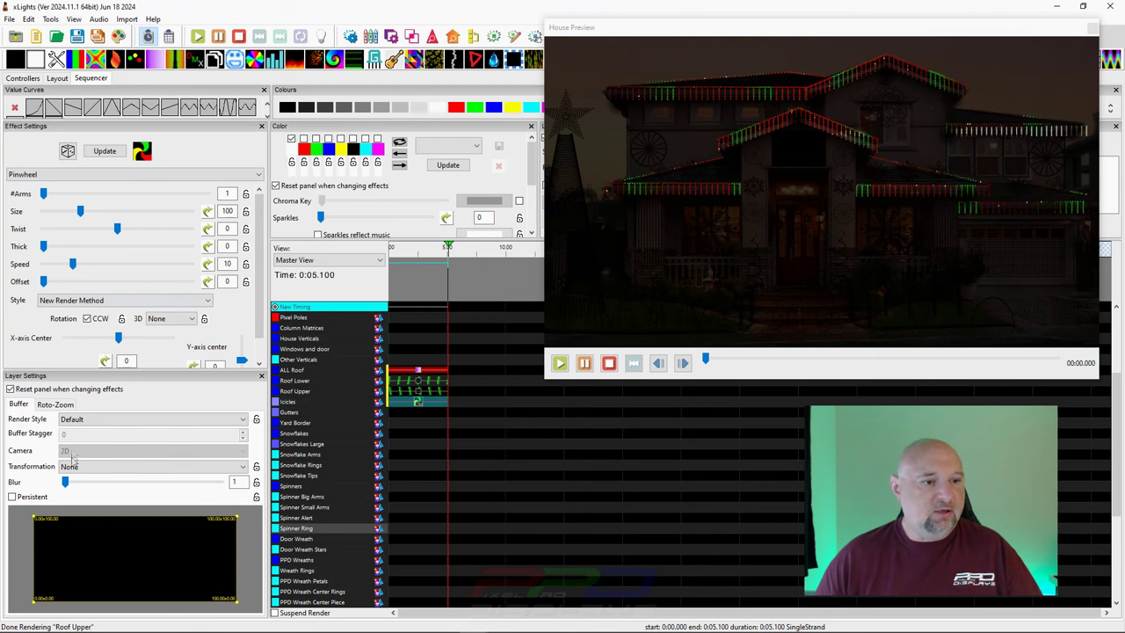
left_click(79, 421)
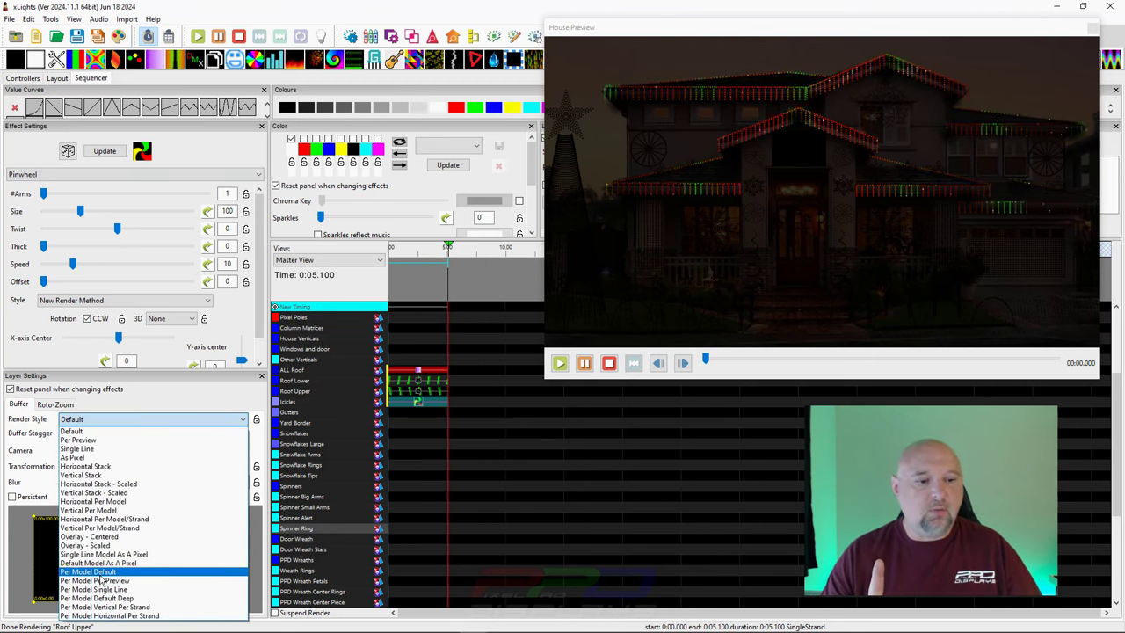
left_click(101, 578)
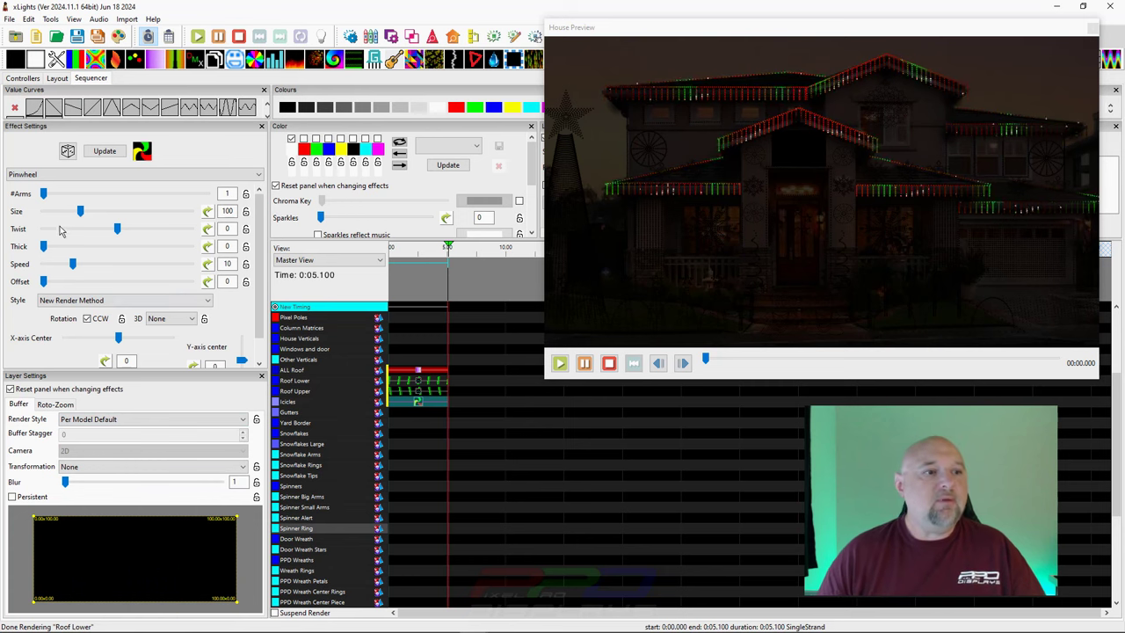
Set the Icicles Pinwheel's twist to 357, its thickness to 62 and its 3D option to 3D.
left_click_drag(117, 229, 190, 229)
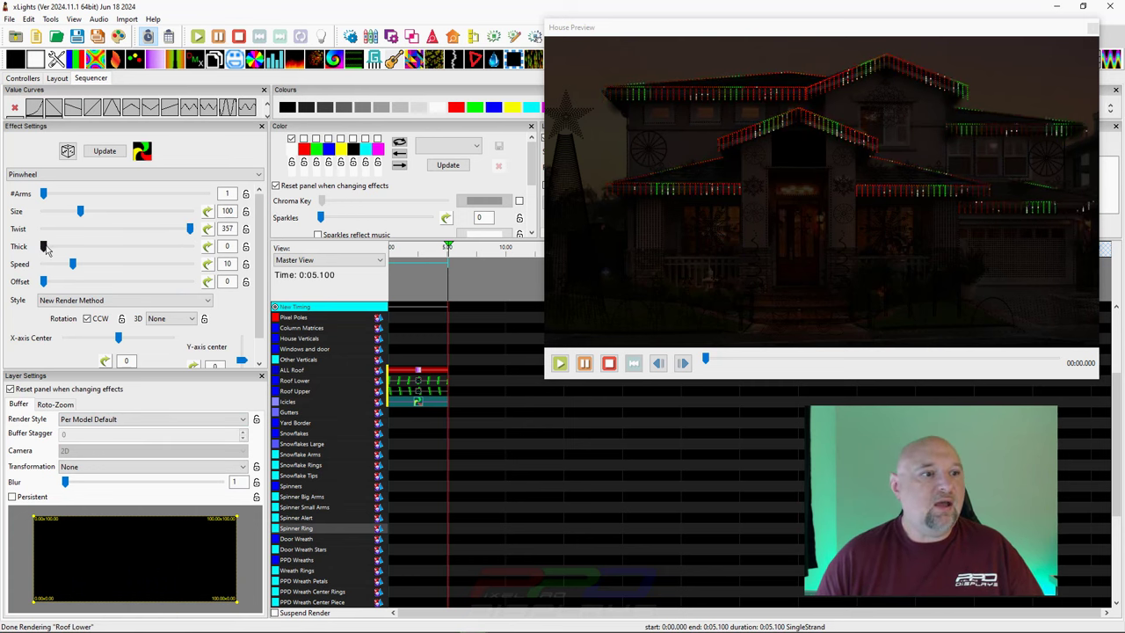
left_click_drag(43, 246, 134, 246)
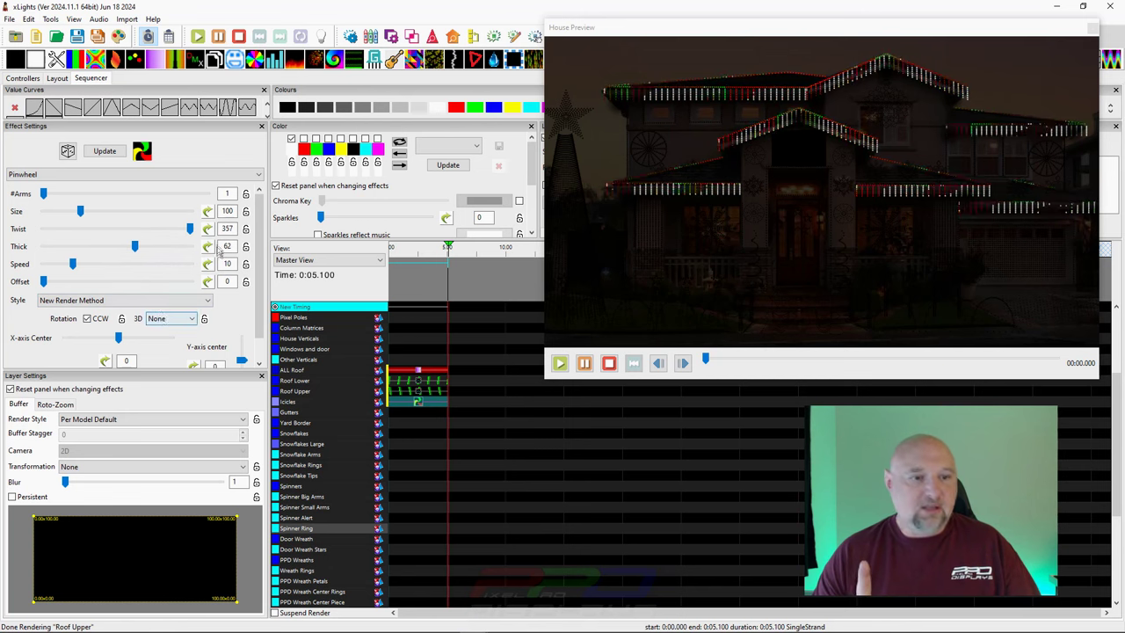
left_click(176, 318)
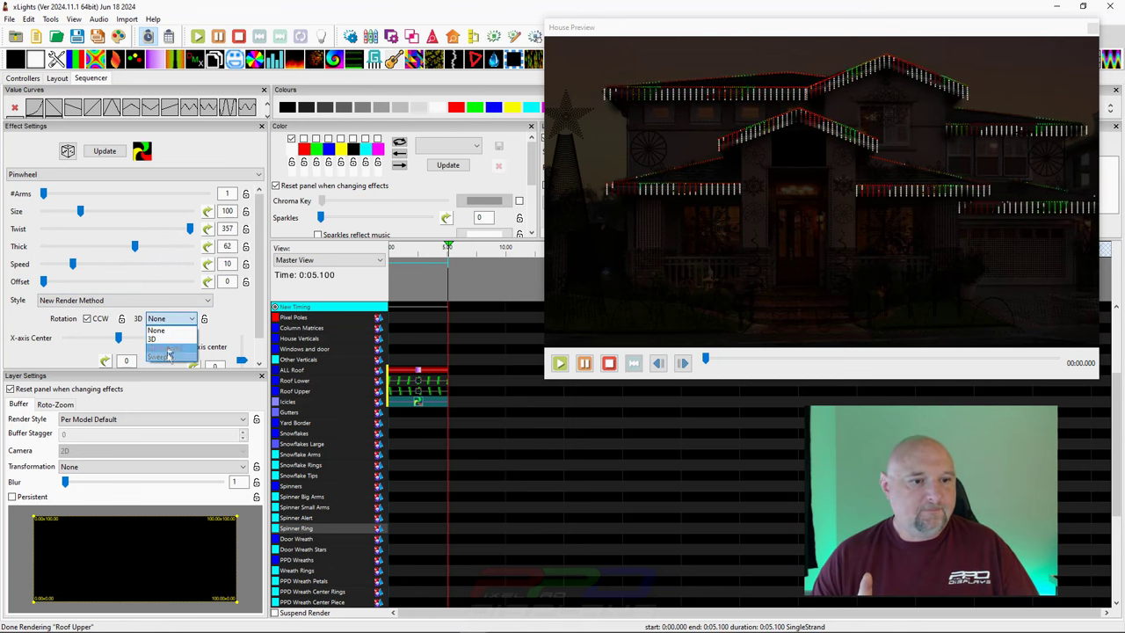
left_click(167, 341)
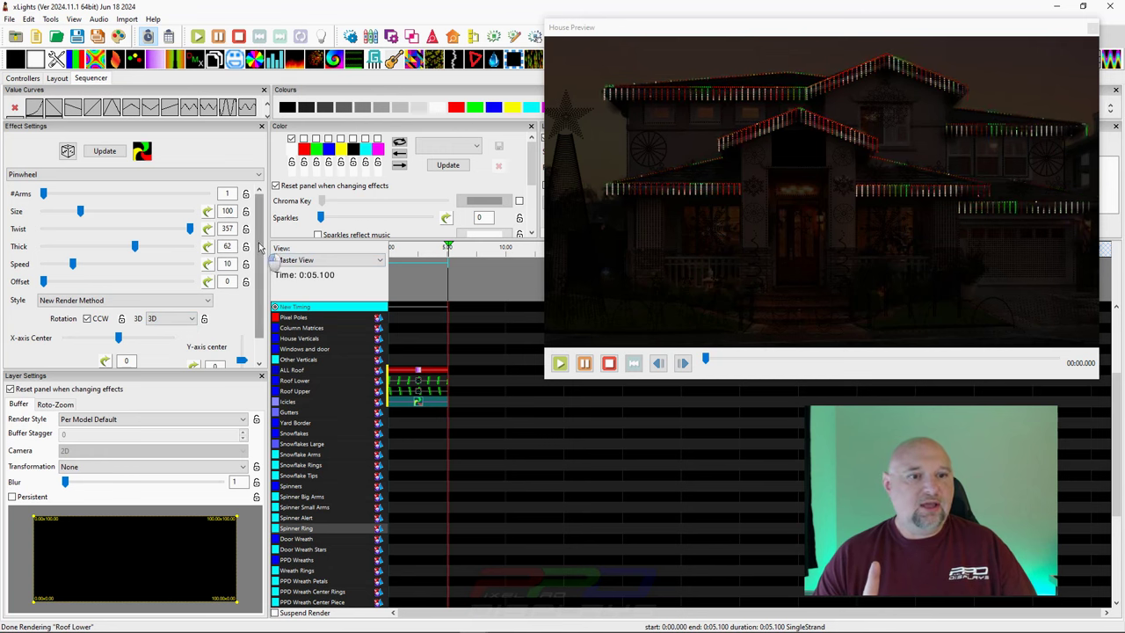
Move the Icicles Pinwheel's center to -100 on both the X and Y axes.
scroll(260, 264, "down", 1)
left_click_drag(242, 335, 244, 383)
left_click_drag(118, 314, 16, 307)
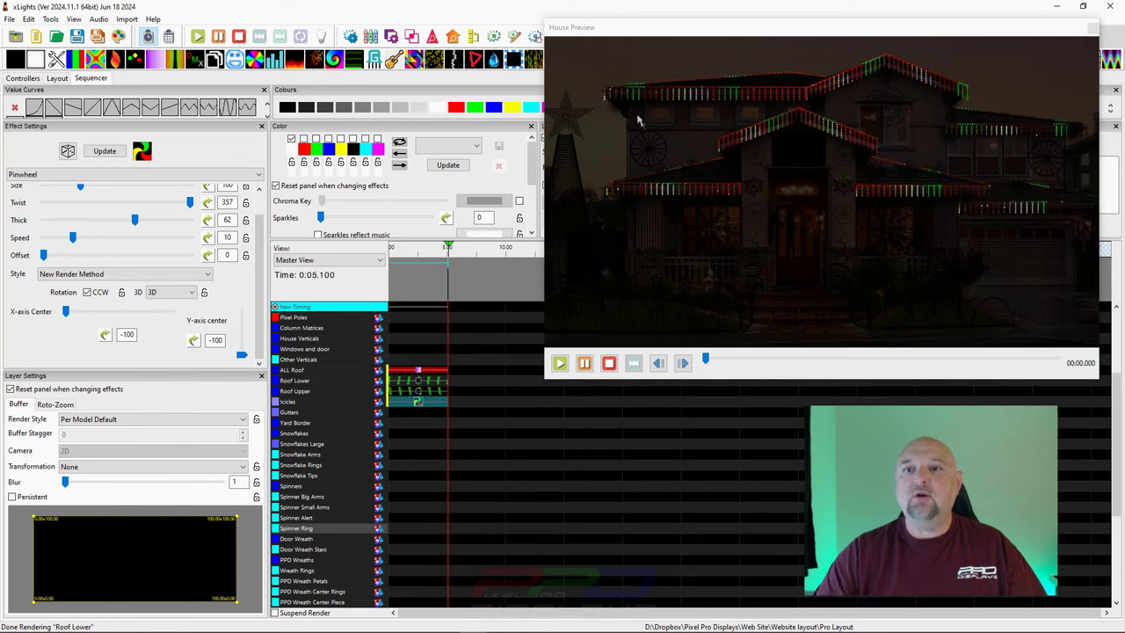
Select the Icicles Pinwheel, set its thickness to 100 and make black its only color.
left_click(416, 402)
left_click_drag(416, 402, 417, 402)
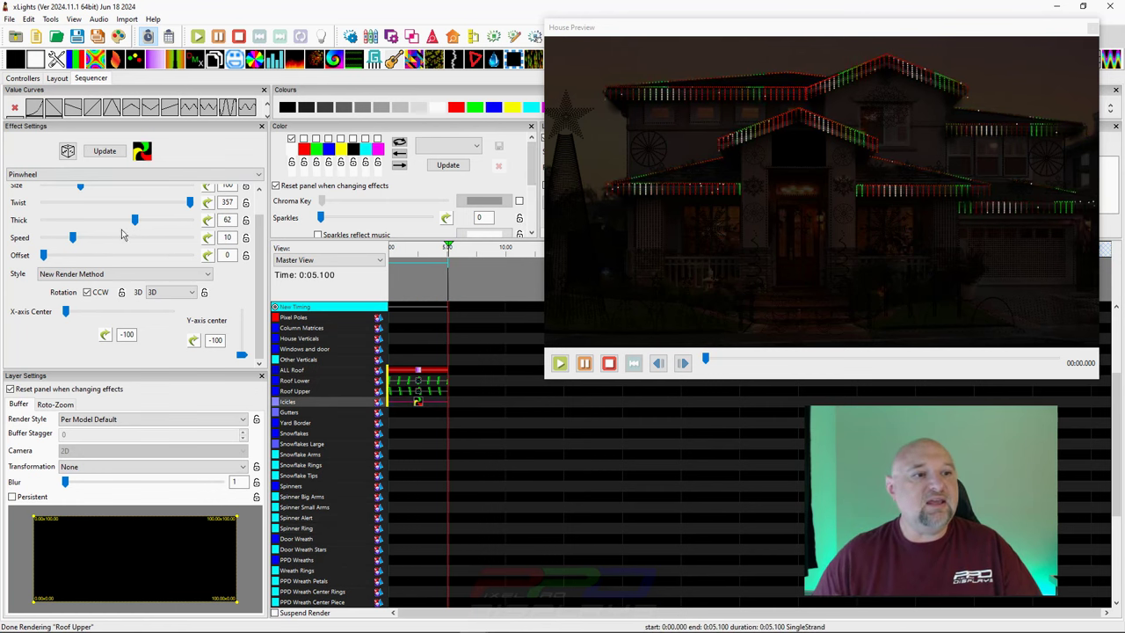
left_click_drag(136, 219, 196, 222)
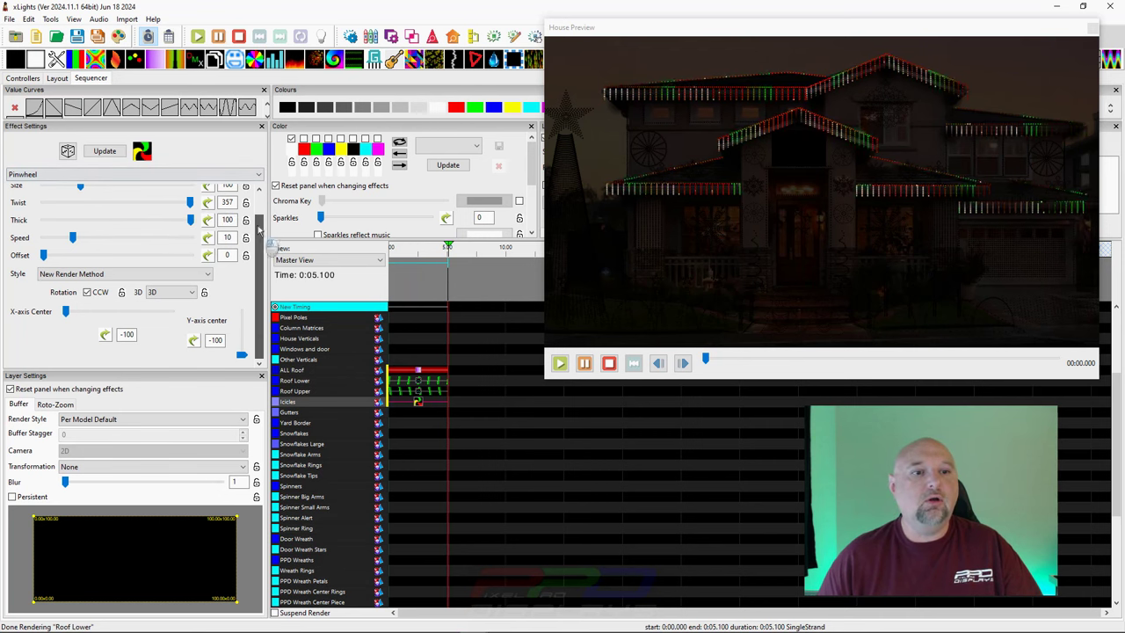
scroll(262, 185, "up", 1)
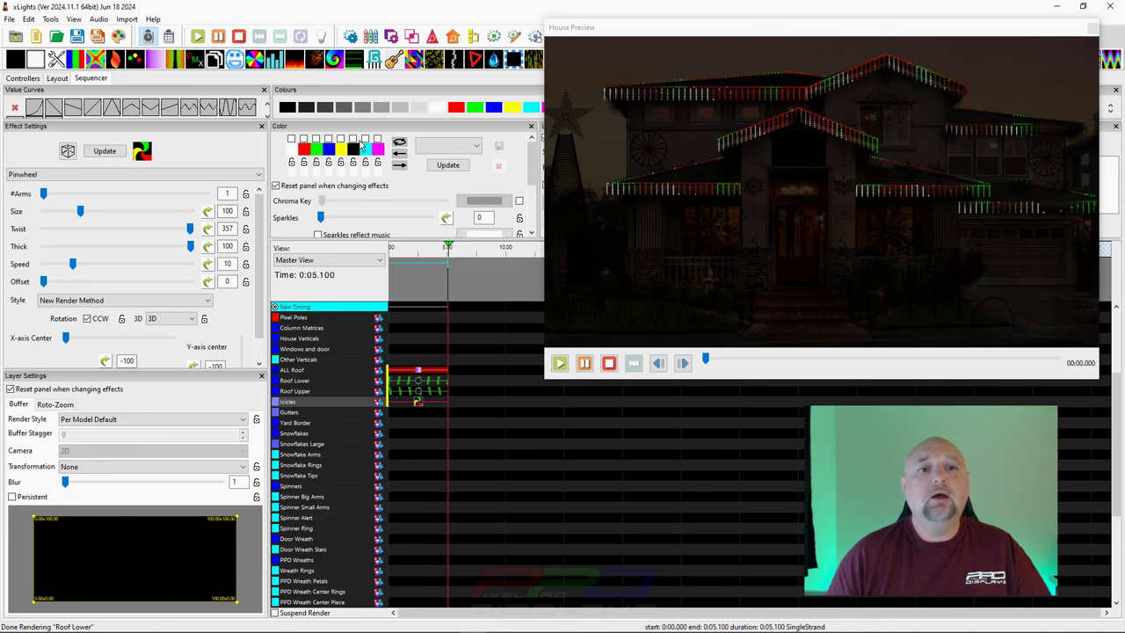
left_click(353, 138)
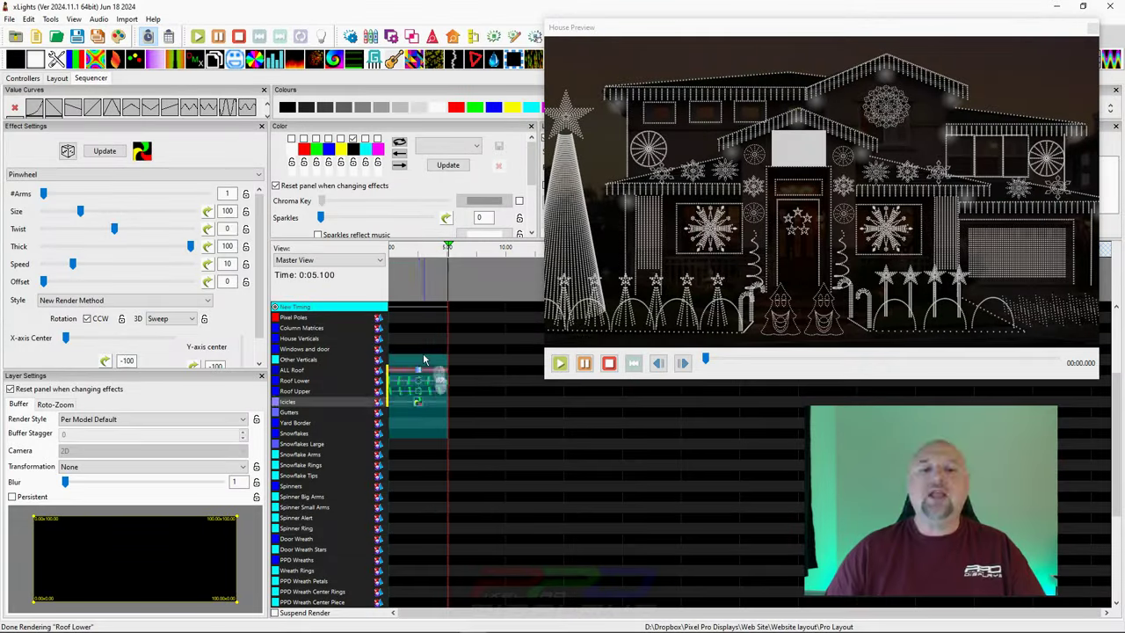
Clear the roof and icicle effects and put a cyan On effect on the Snowflakes row.
left_click(419, 410)
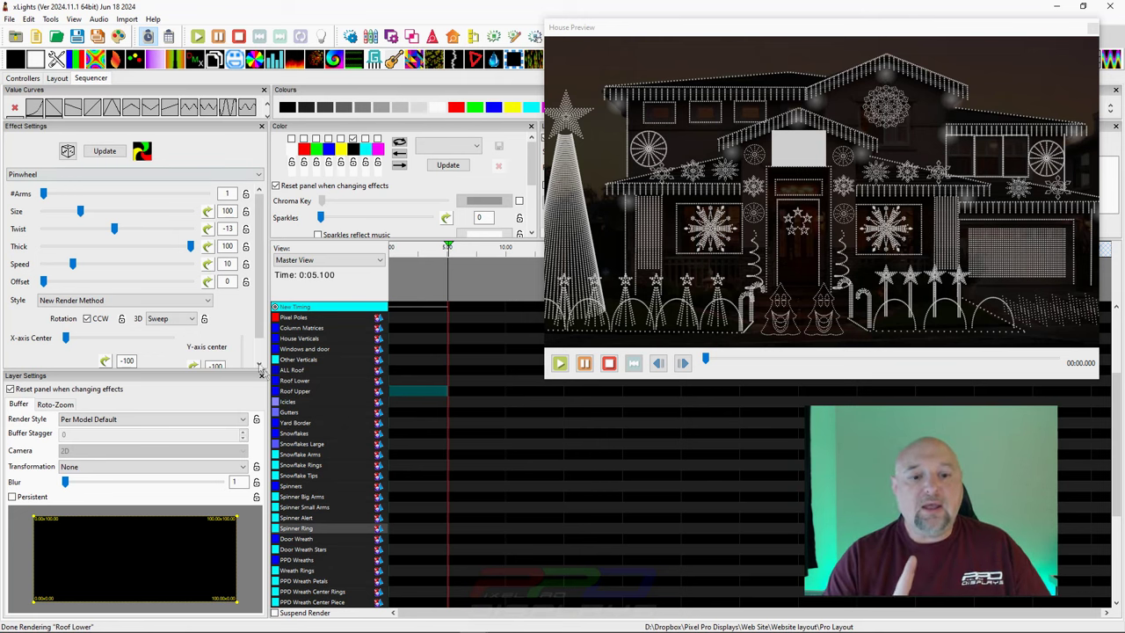
left_click(412, 431)
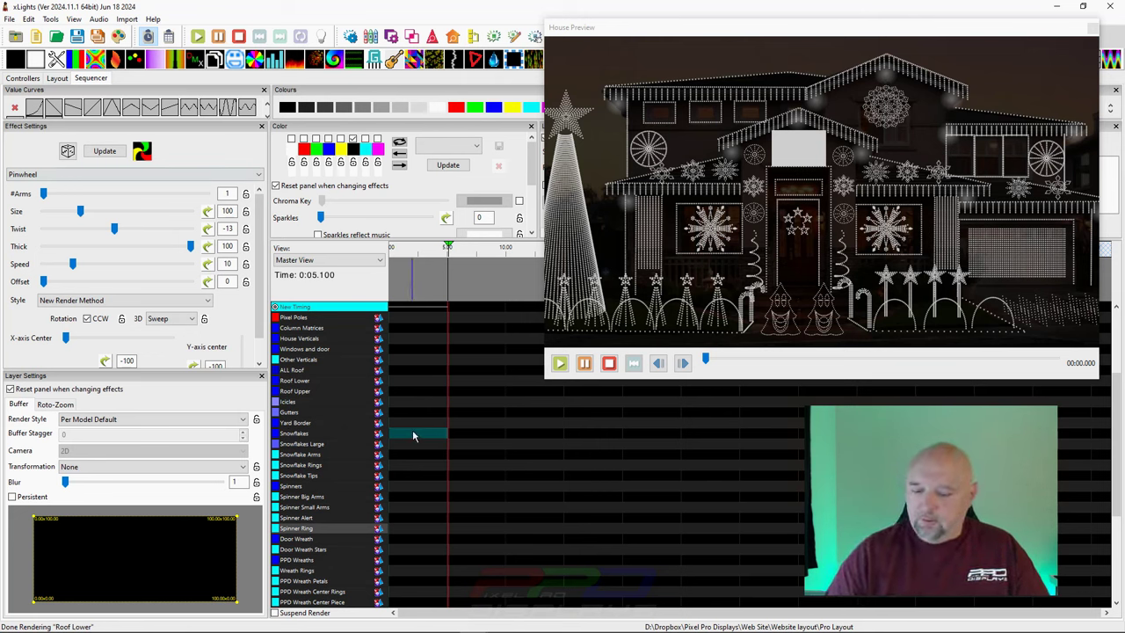
left_click_drag(411, 429, 413, 431)
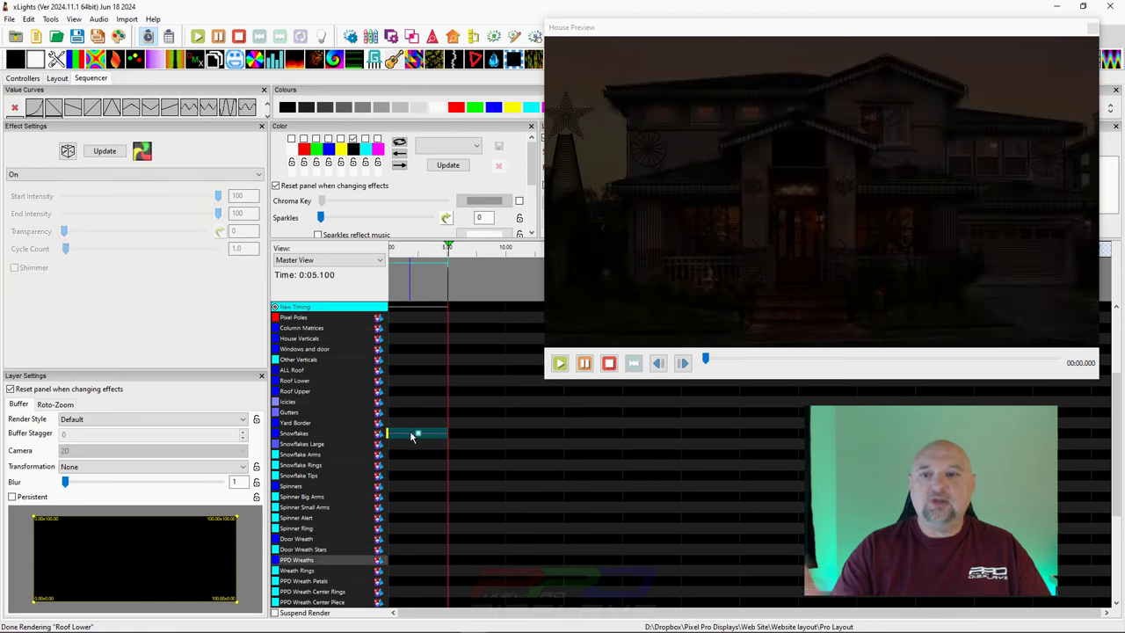
left_click(365, 138)
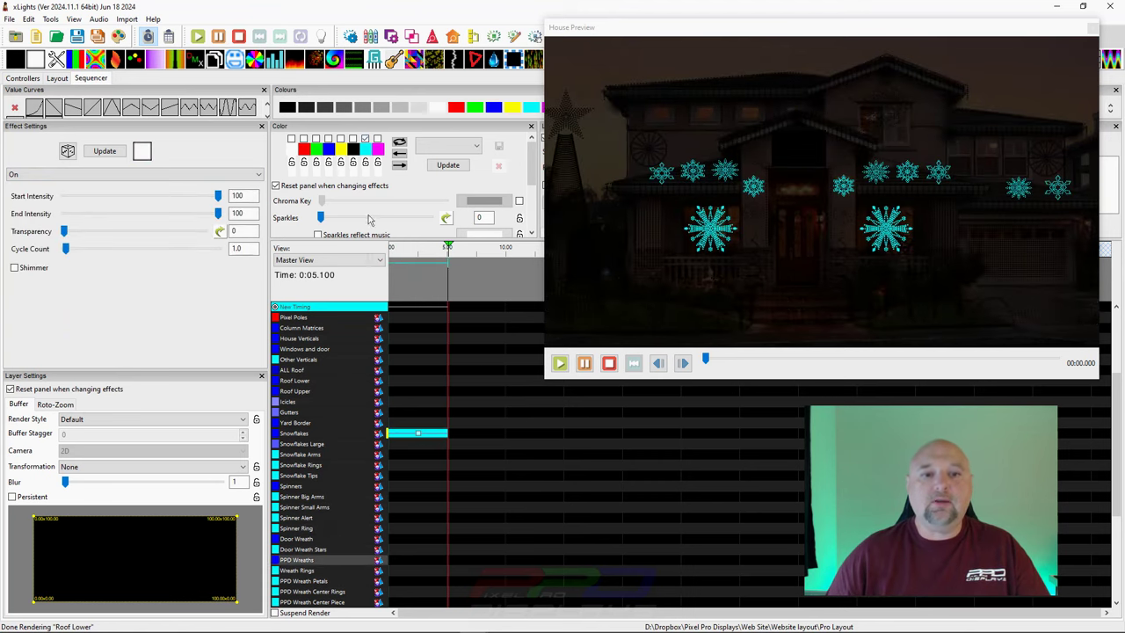
Expand the Snowflakes Large group to examine its member models, and collapse it again.
left_click(297, 446)
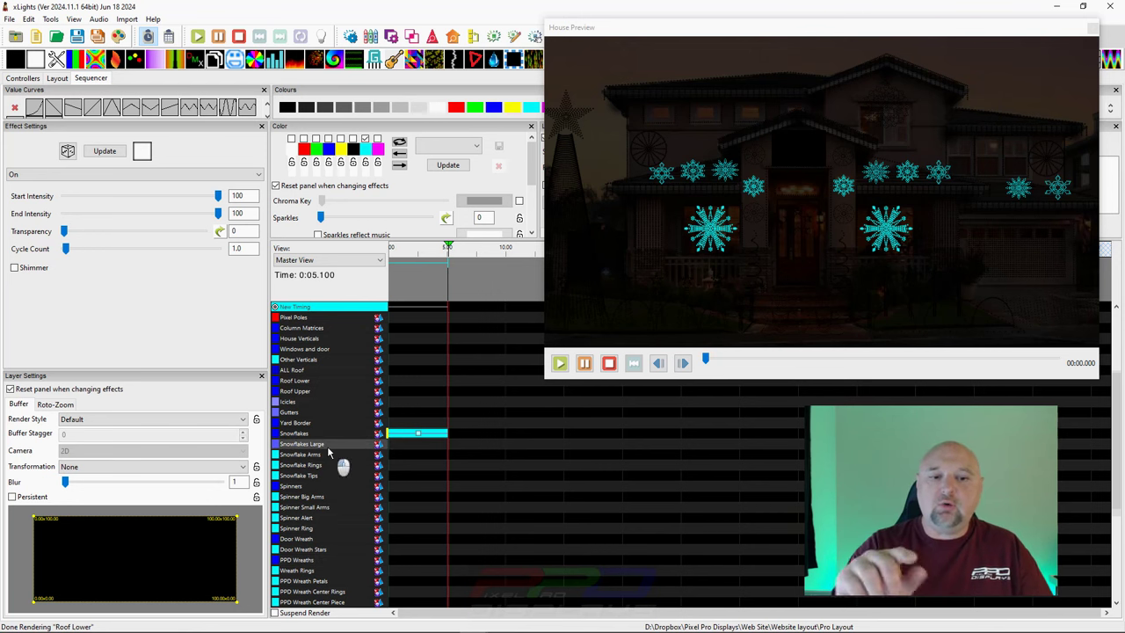
double_click(327, 446)
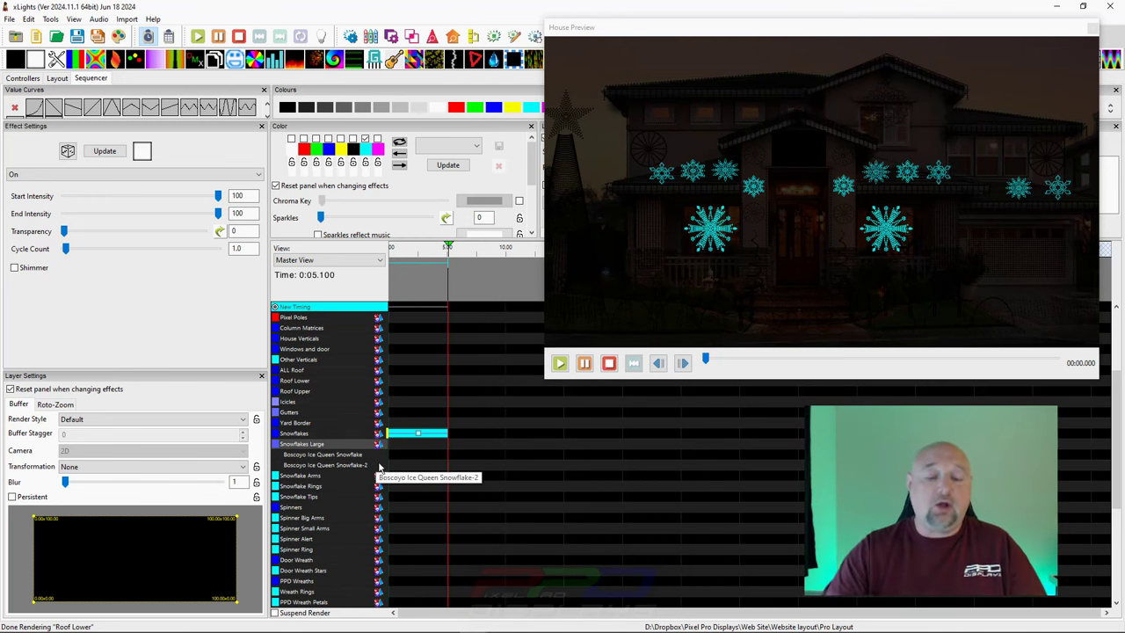
double_click(335, 446)
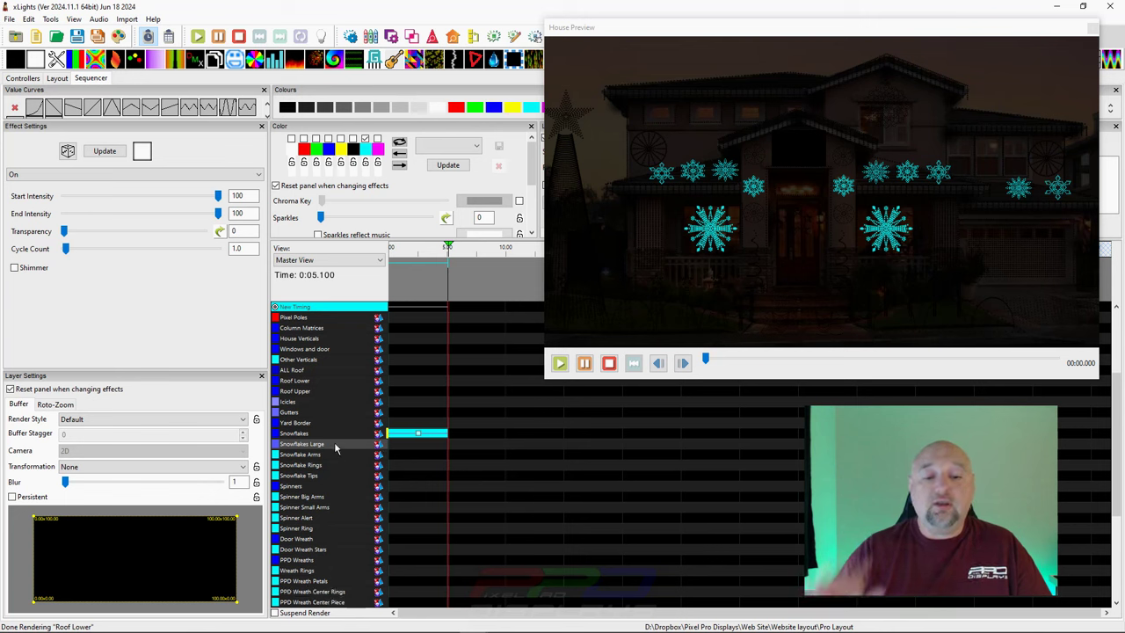
Copy the Snowflakes On effect to the Snowflakes Large row and make red the copy's only color.
left_click(401, 435)
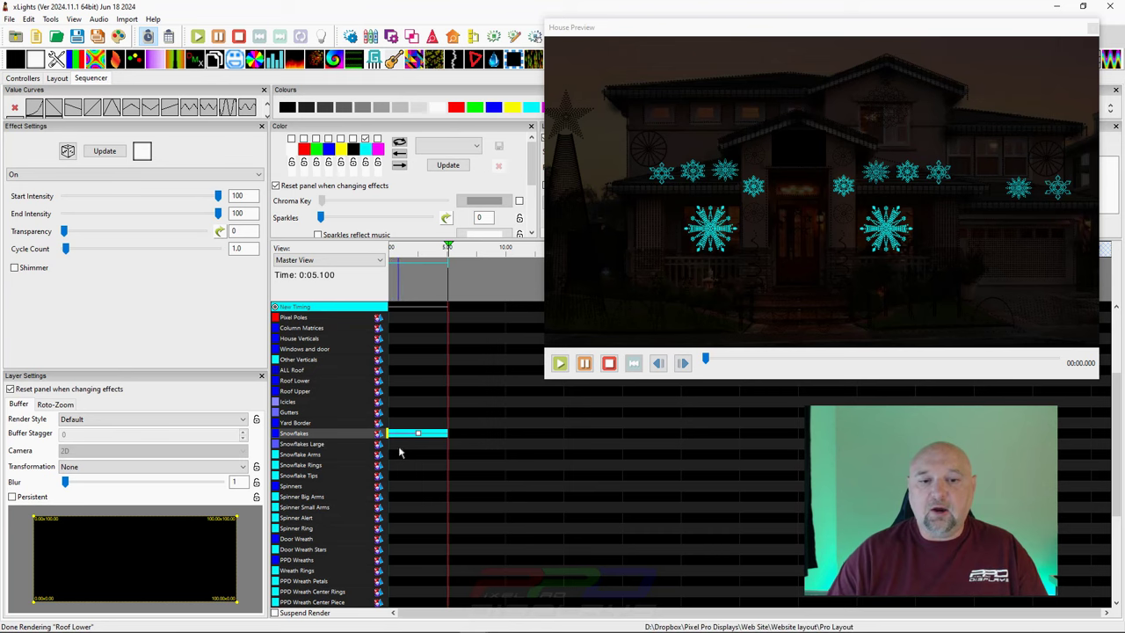
key("ctrl+v")
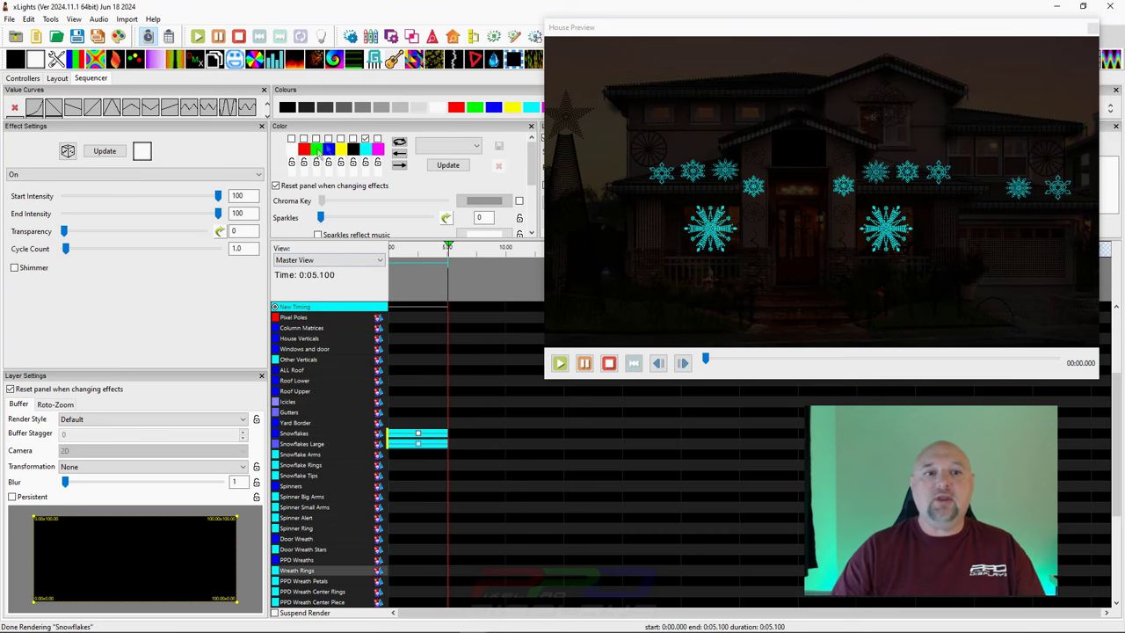
left_click(303, 139)
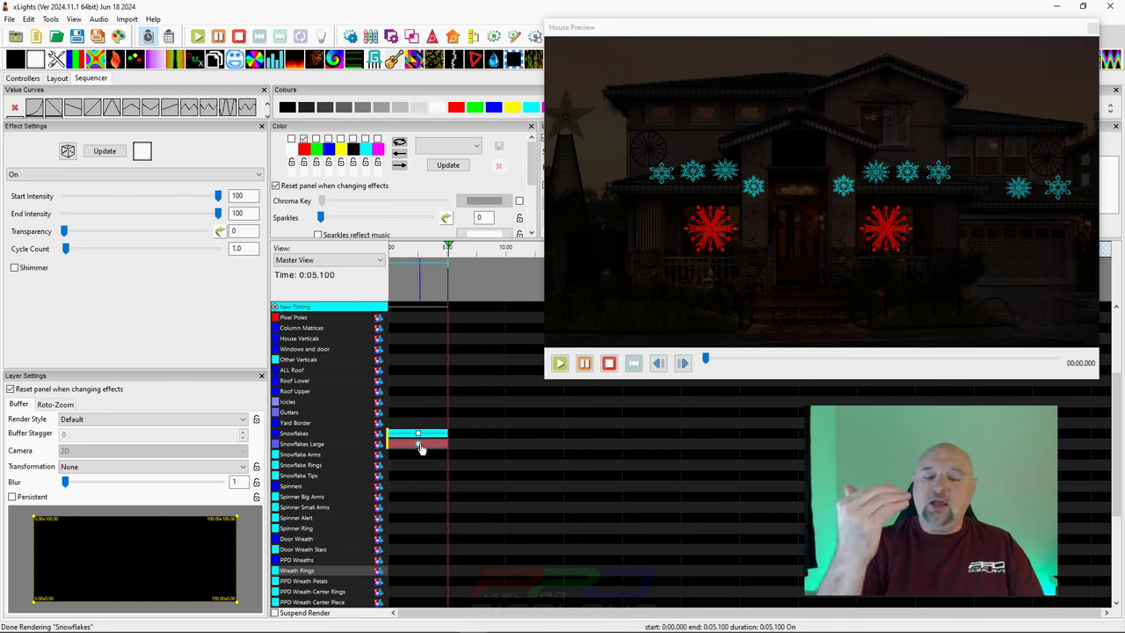
left_click(419, 437)
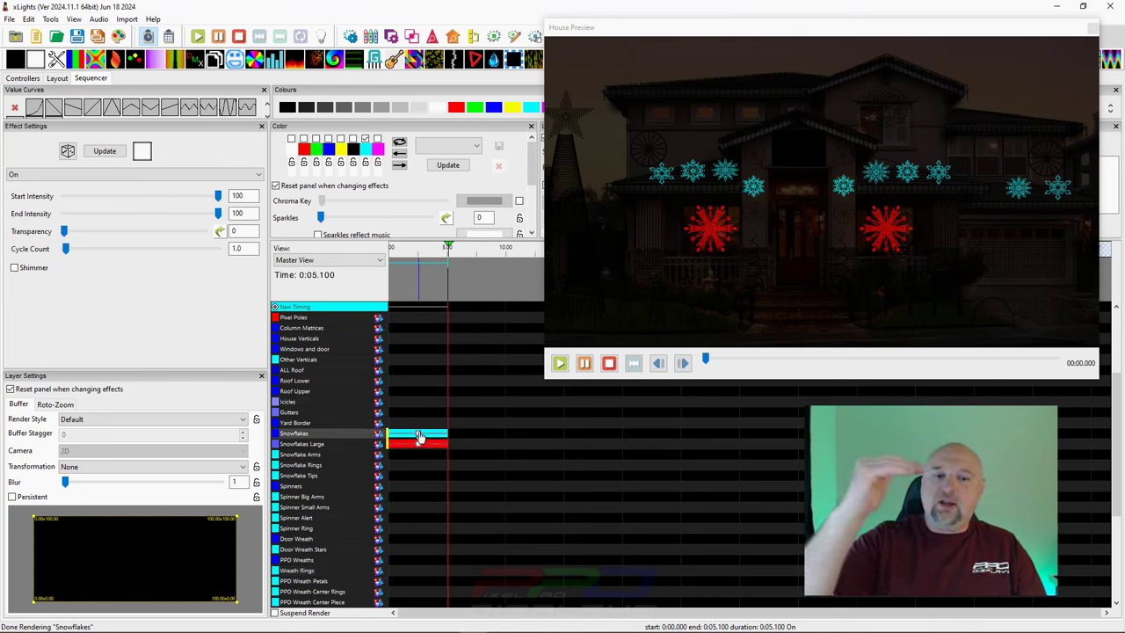
Replace the On effect on the Snowflakes Large row with a red Bars effect that has 3D enabled.
left_click(418, 444)
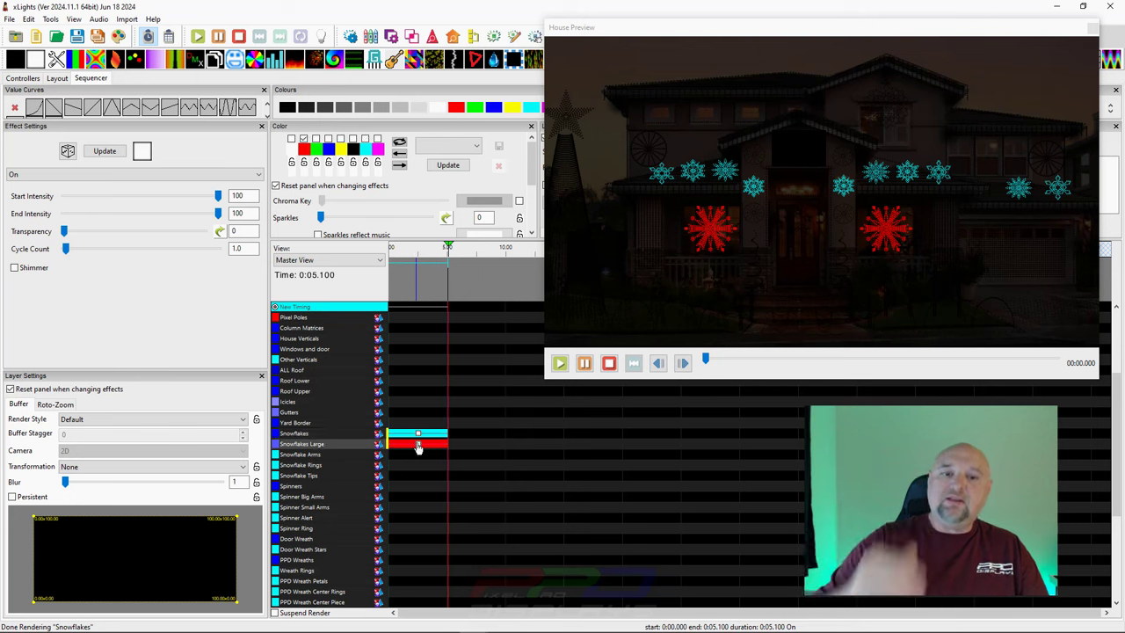
key("Delete")
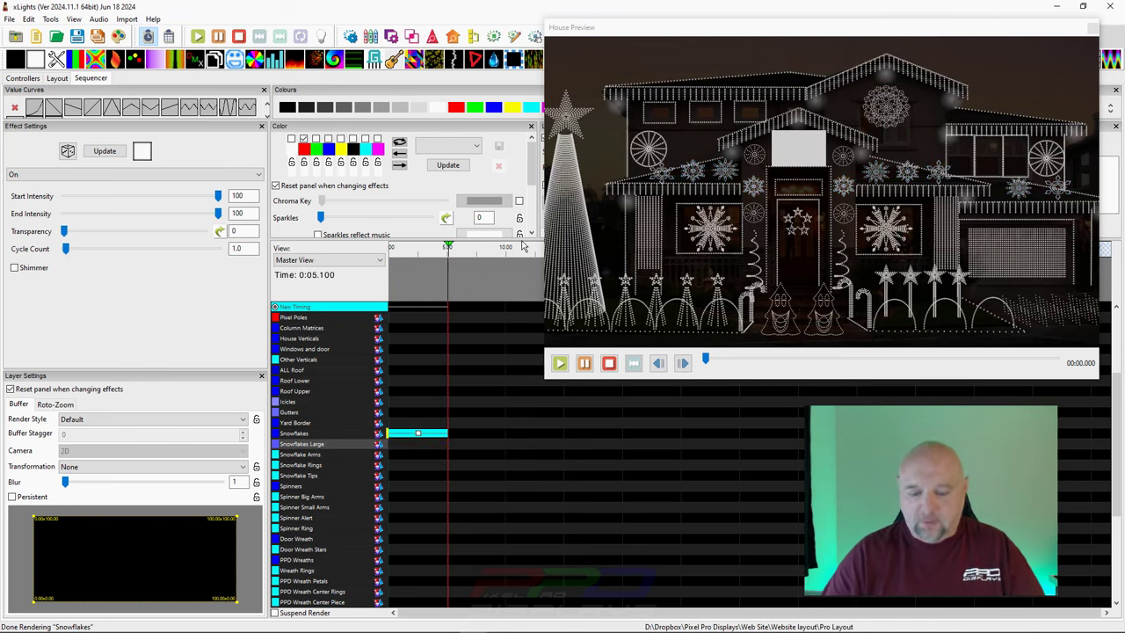
left_click(423, 448)
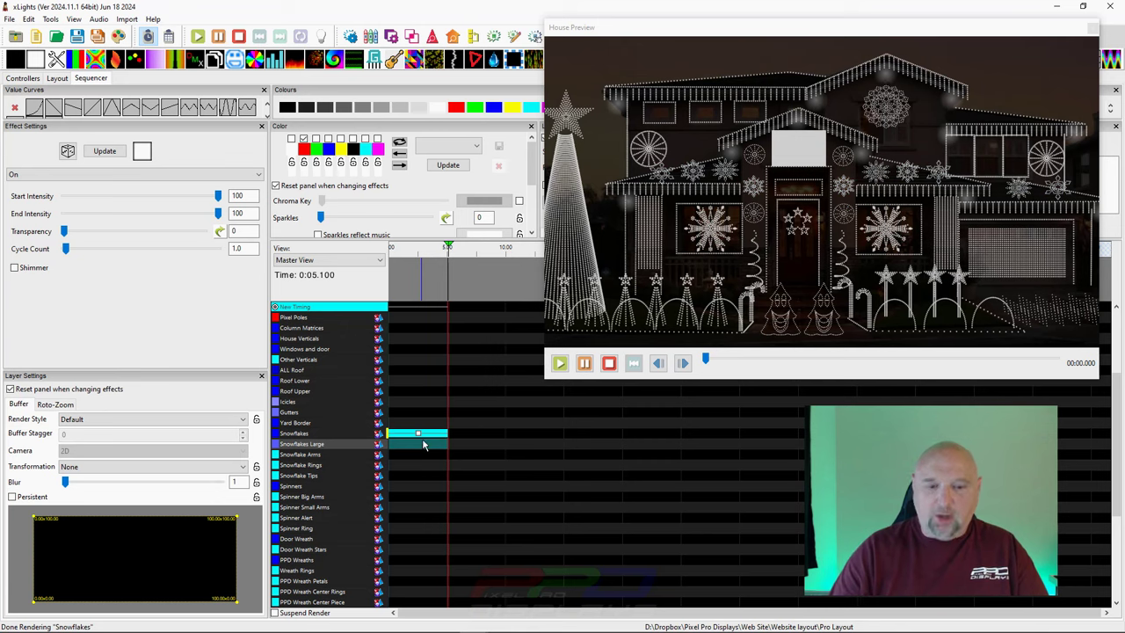
left_click(74, 59)
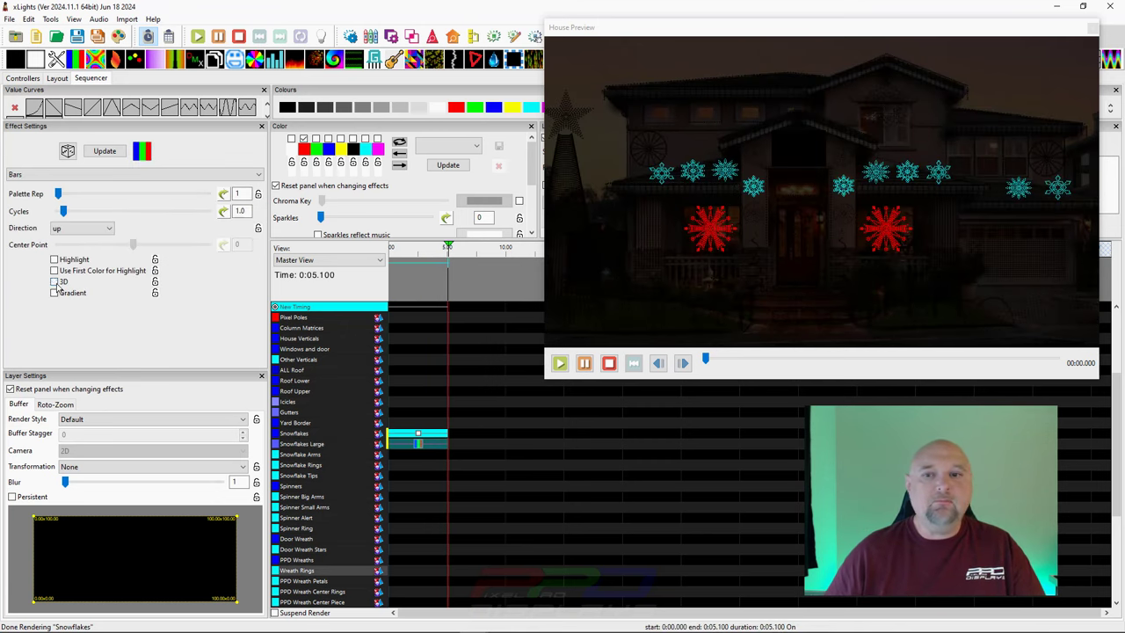
left_click(55, 282)
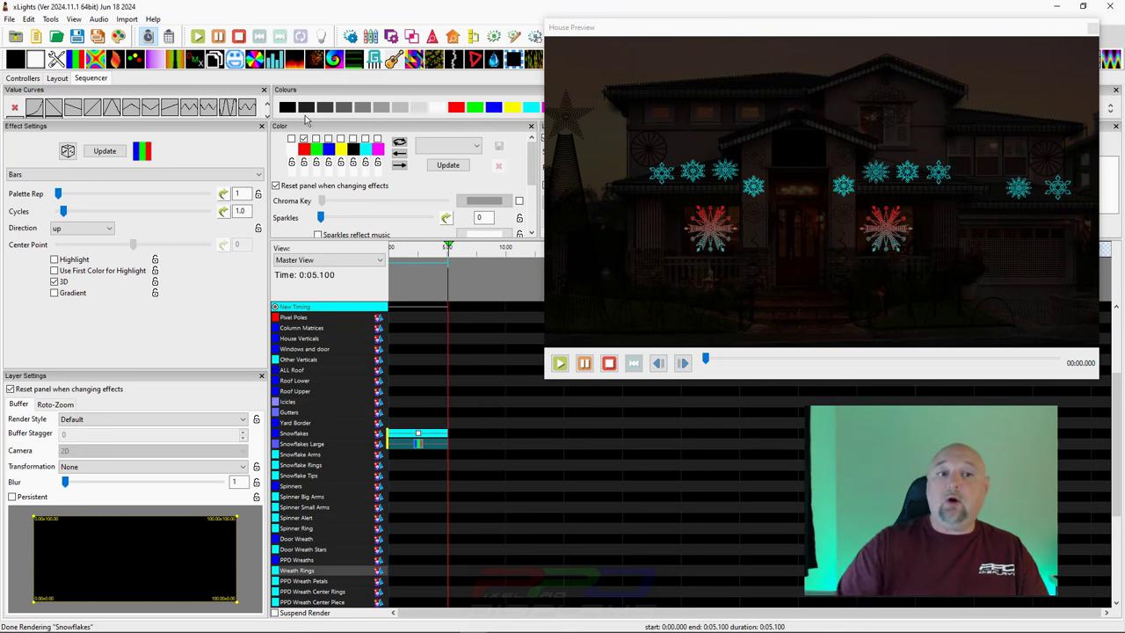
left_click(365, 138)
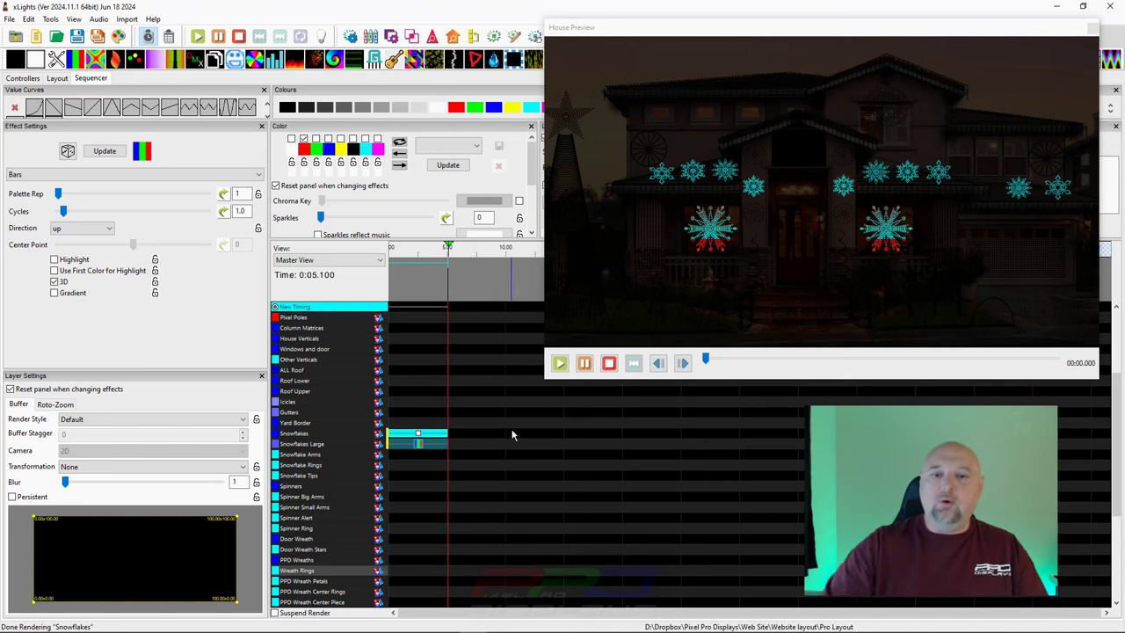
Put a Single Strand effect on the Snowflake Arms row with green as its only color.
left_click(407, 464)
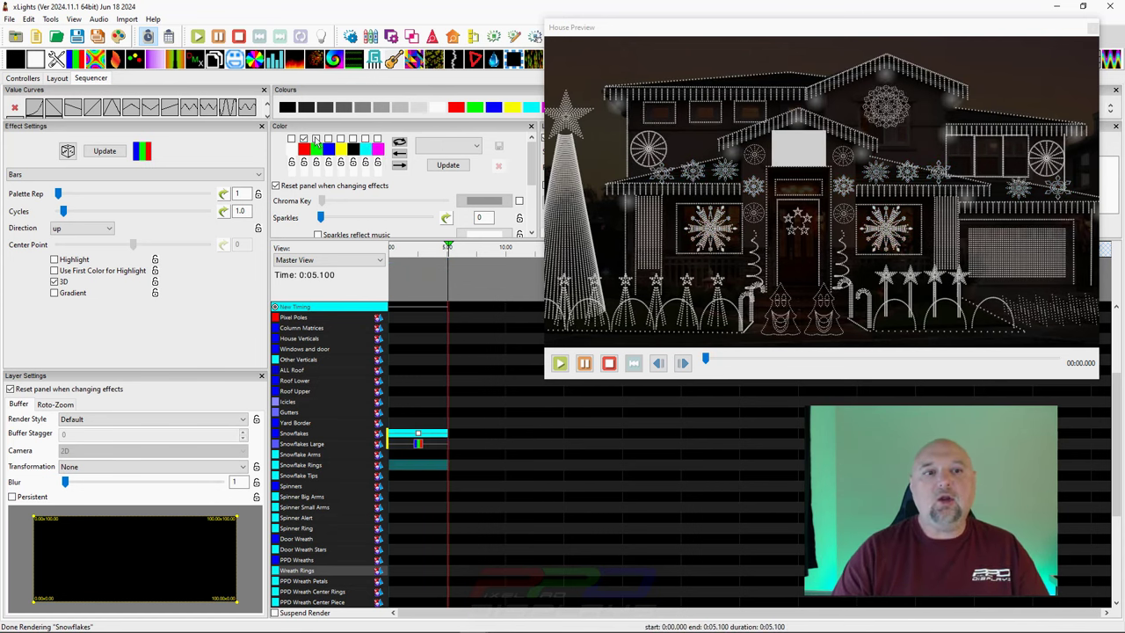
left_click(419, 457)
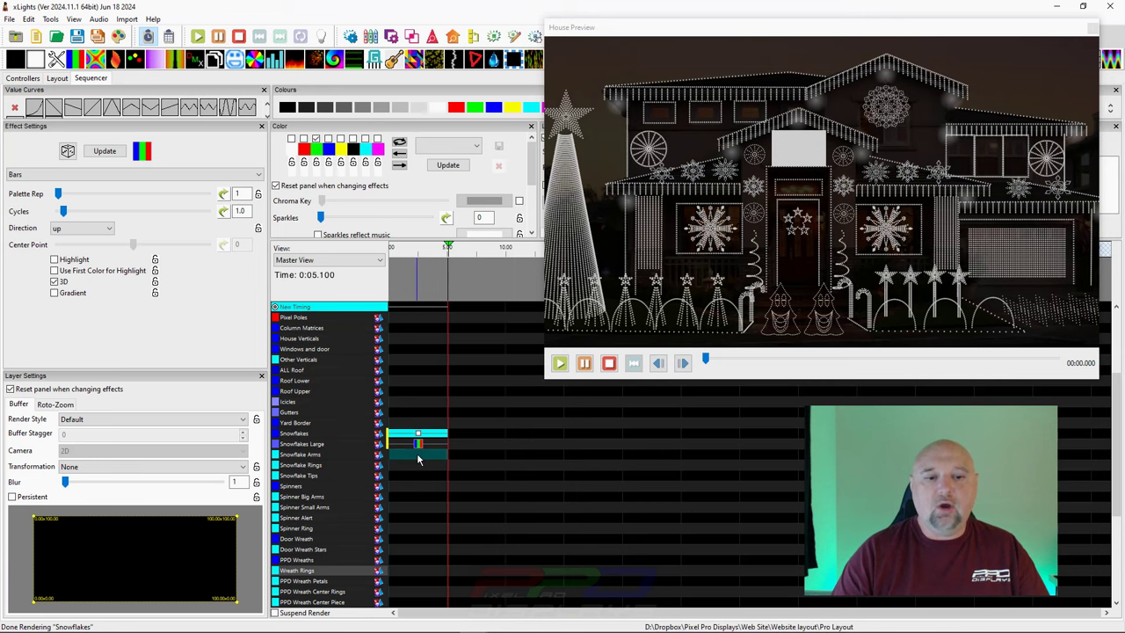
left_click(418, 446)
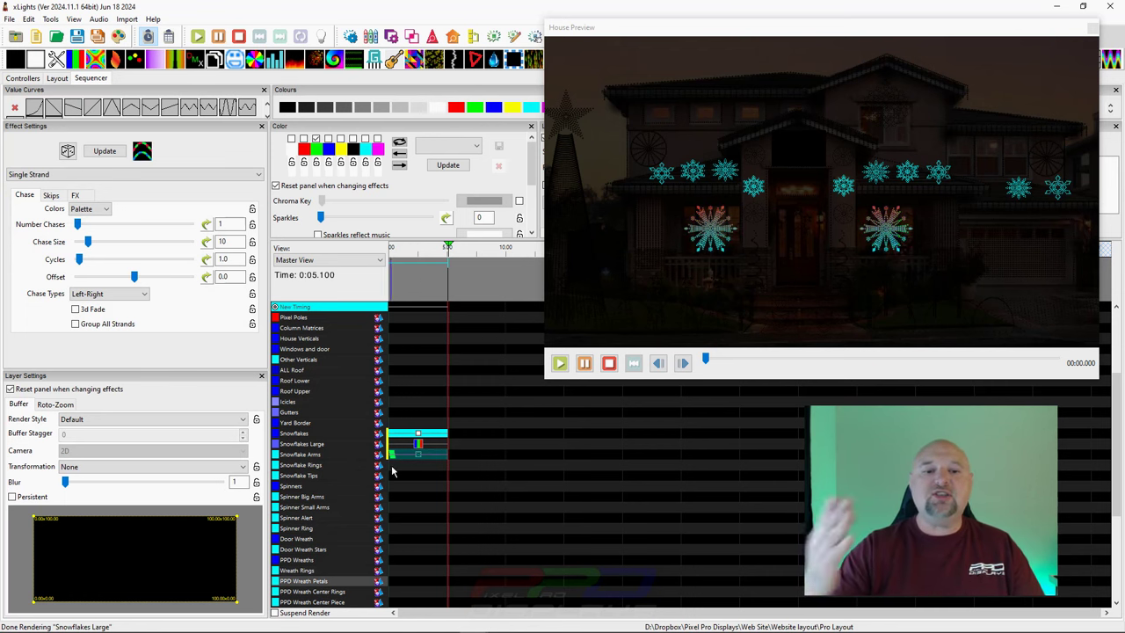
Set the Snowflake Arms effect's render style to Per Model Per Preview and its chase size to 82.
left_click(106, 419)
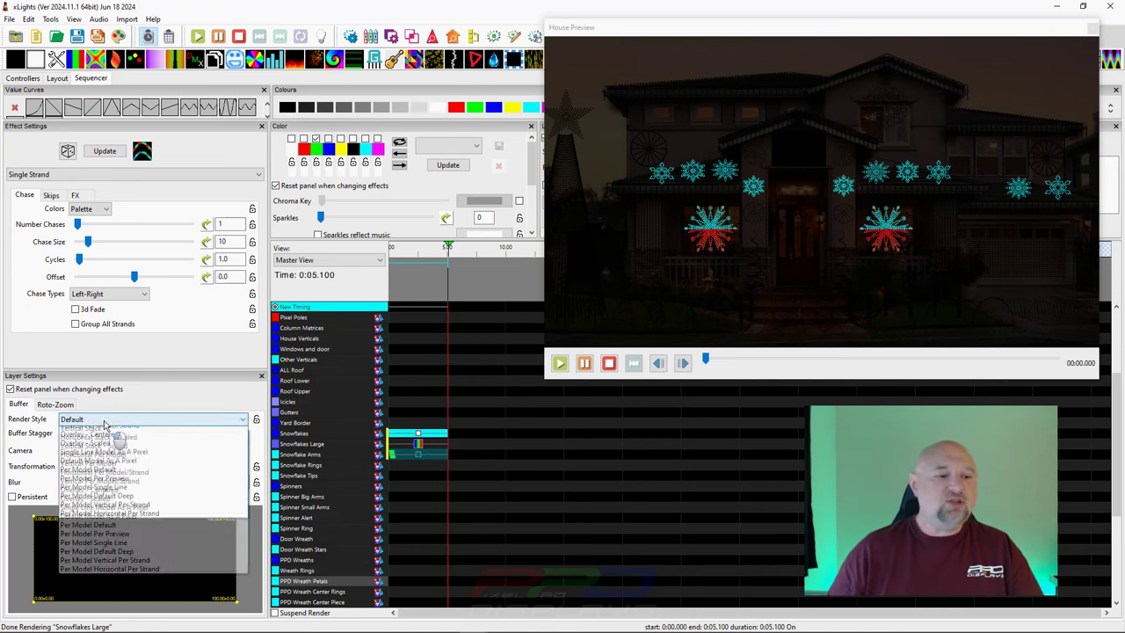
left_click(112, 582)
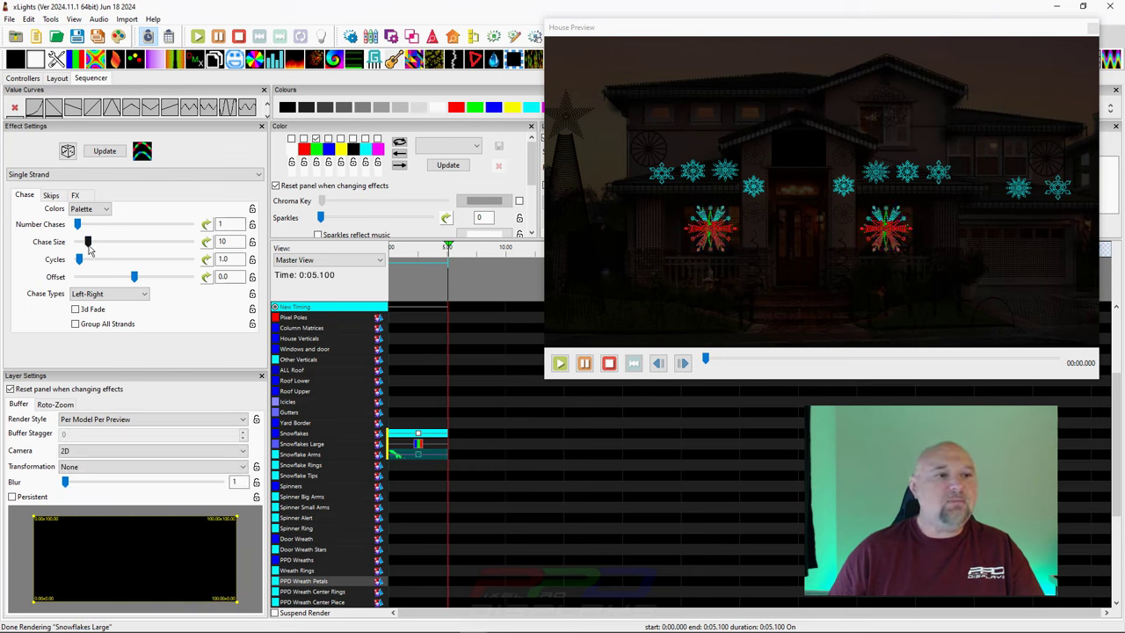
left_click_drag(87, 246, 170, 245)
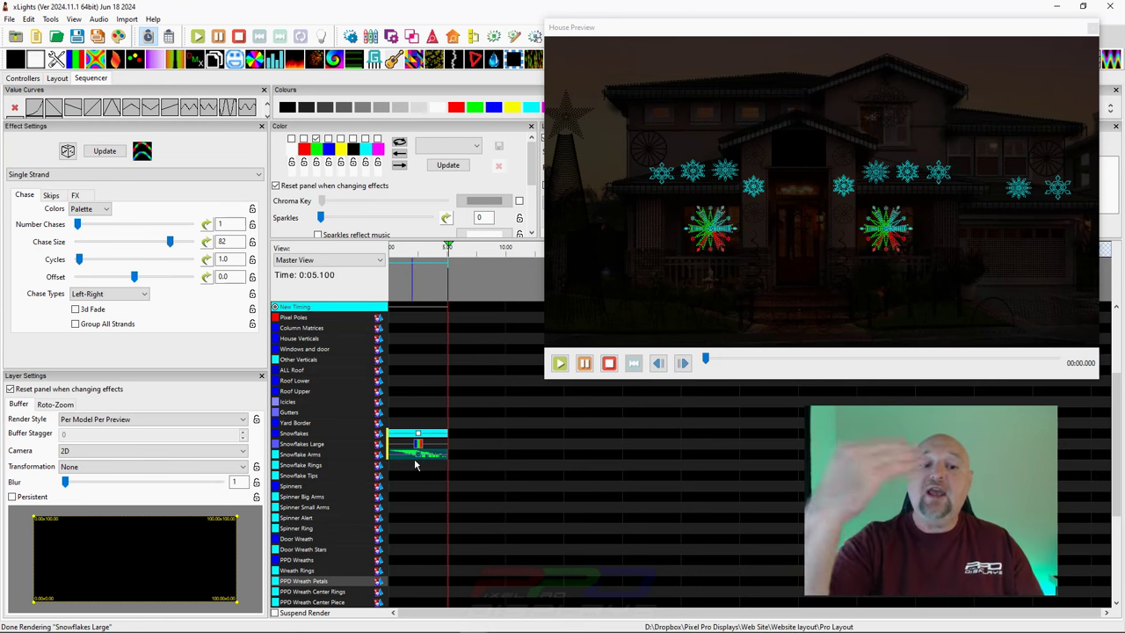
Put black Off effects on the Snowflake Rings and Snowflake Tips rows.
left_click(413, 458)
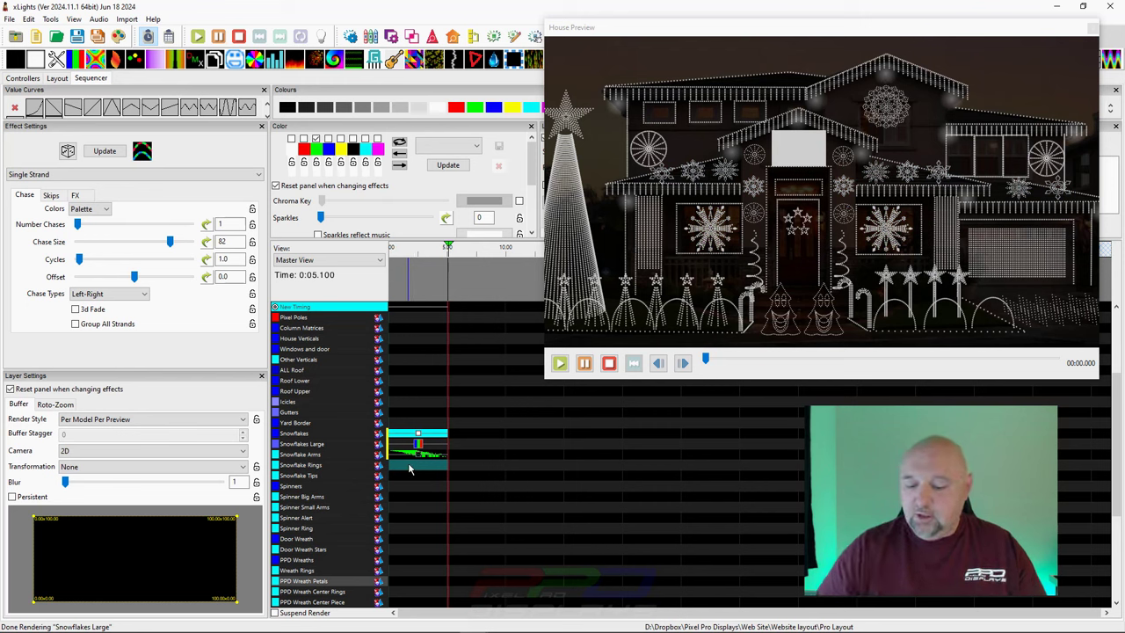
left_click(408, 467)
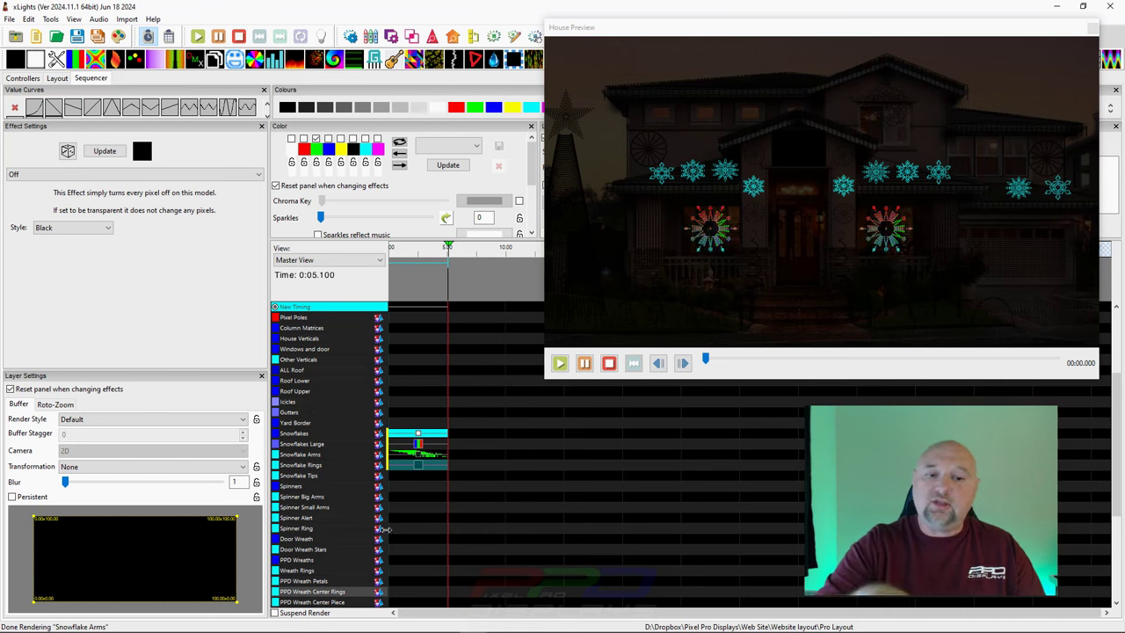
left_click(405, 479)
left_click(421, 484)
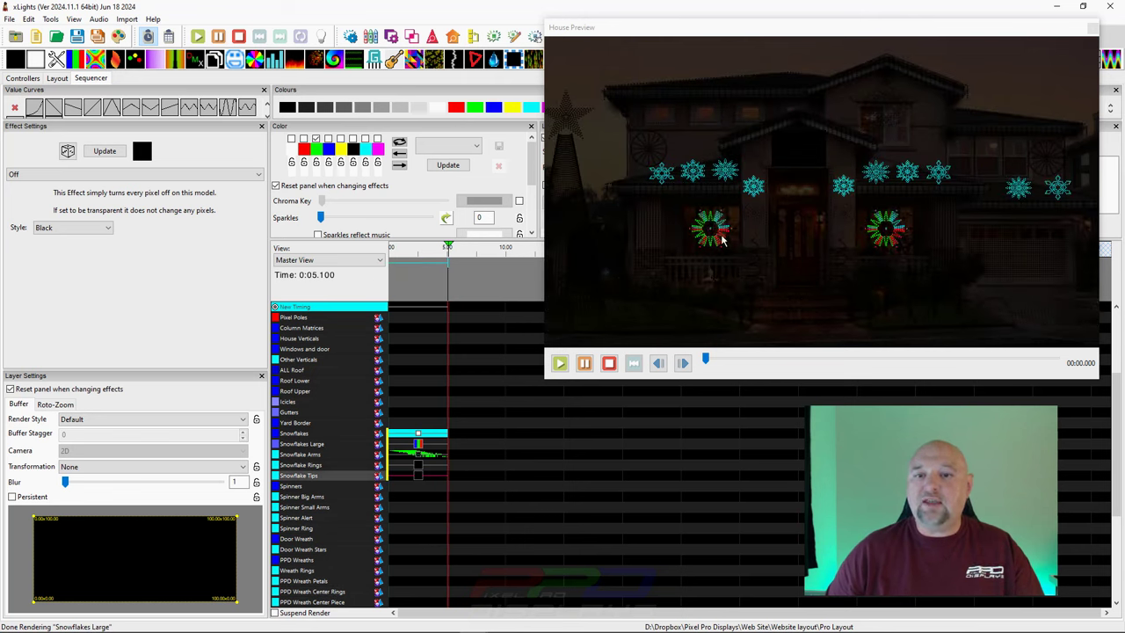
Review the Snowflake Arms effect and the layering order of the Snowflakes, Snowflakes Large and Snowflake Arms groups.
left_click(427, 455)
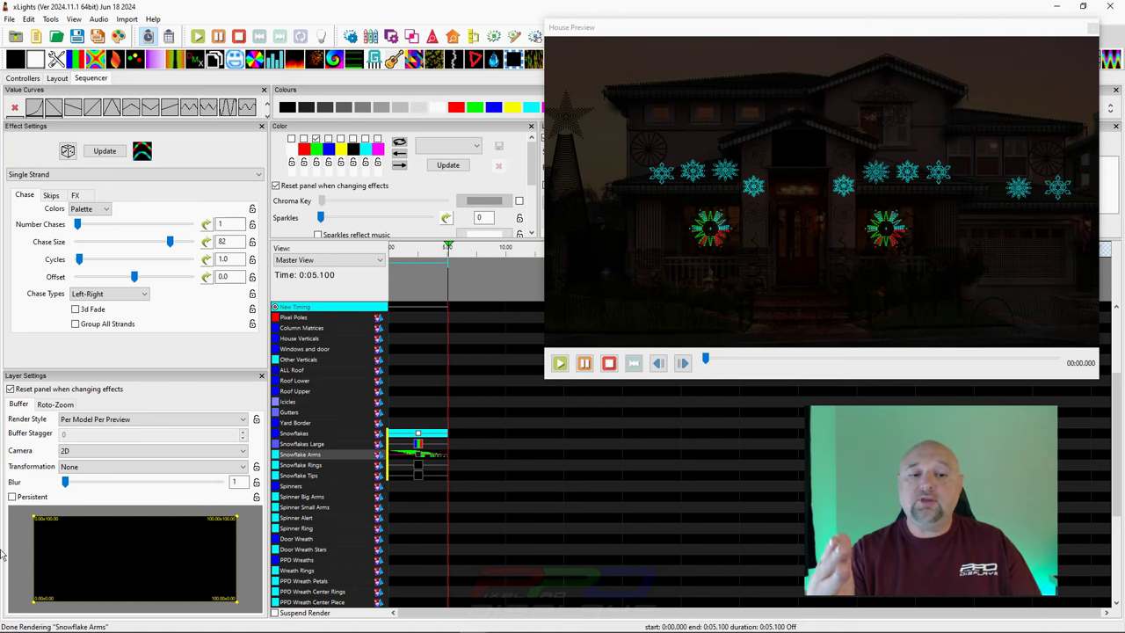
left_click(295, 435)
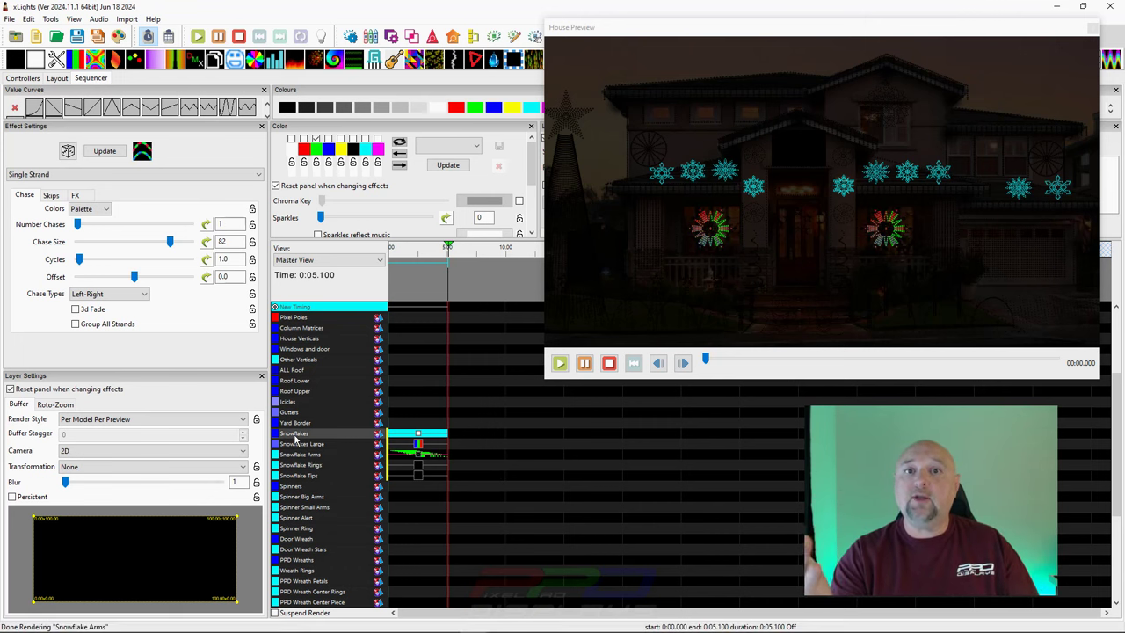
left_click(297, 445)
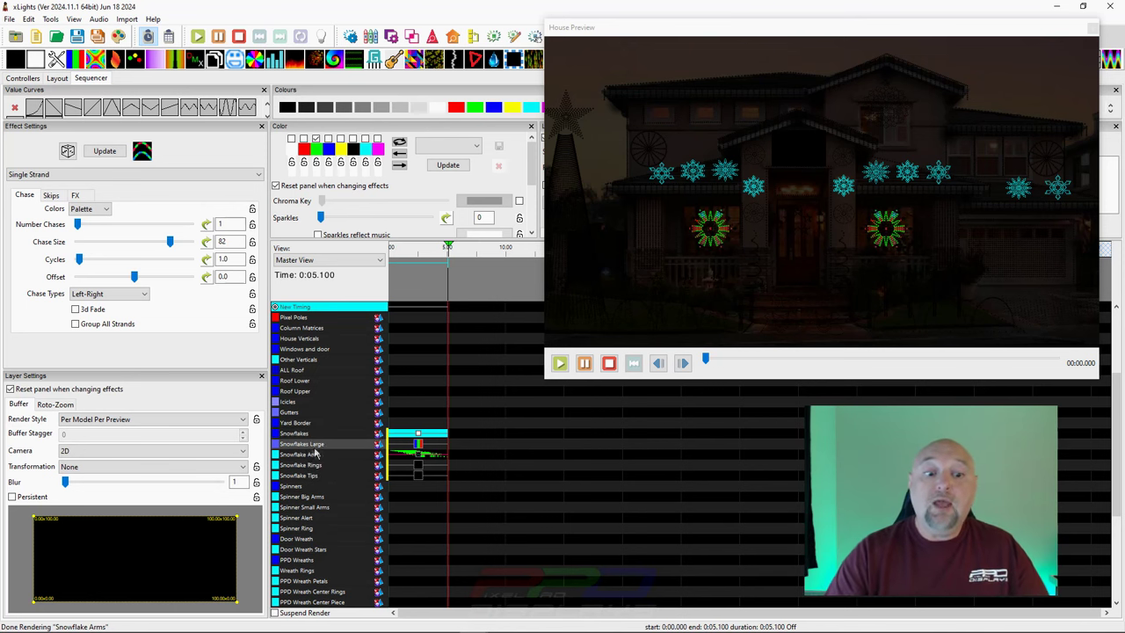
left_click(296, 456)
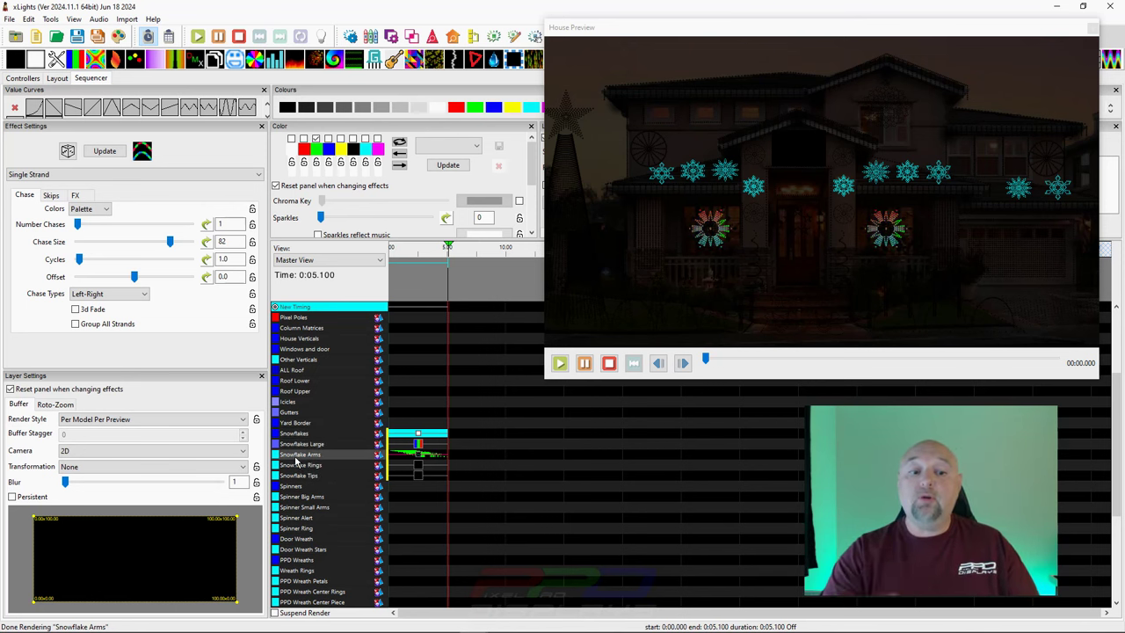